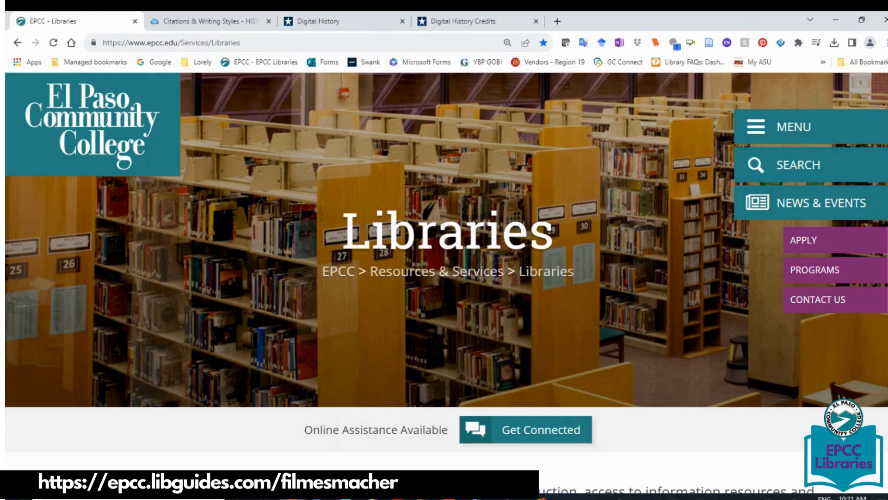
Search the library research guides by the instructor's name and open the Historical Film Analysis guide's Citations & Writing Styles page.
scroll(300, 274, down, 15)
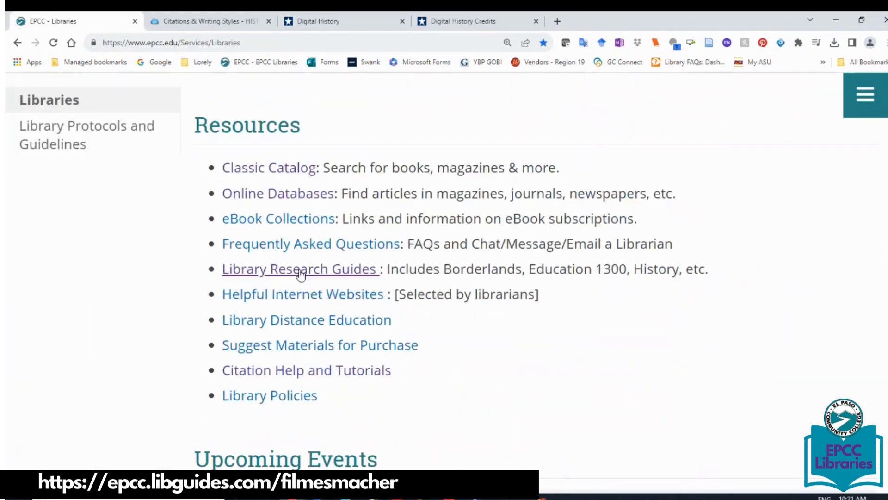
click(268, 274)
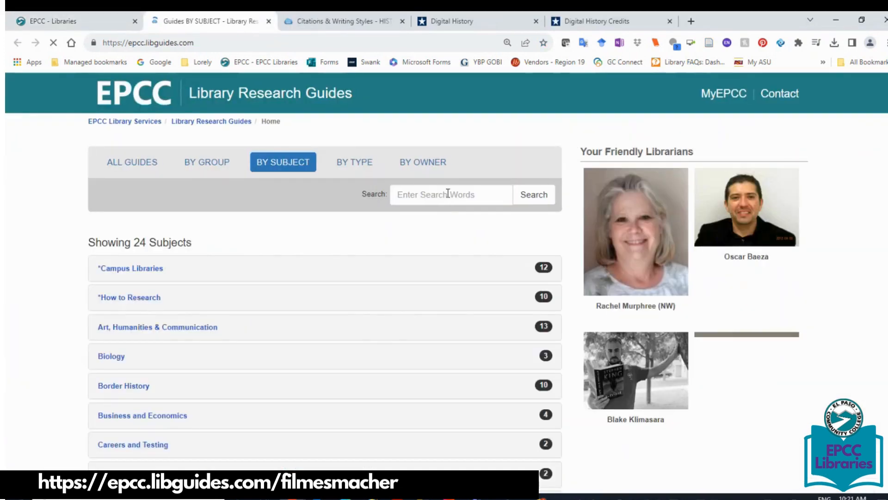
click(448, 193)
text(esmacher)
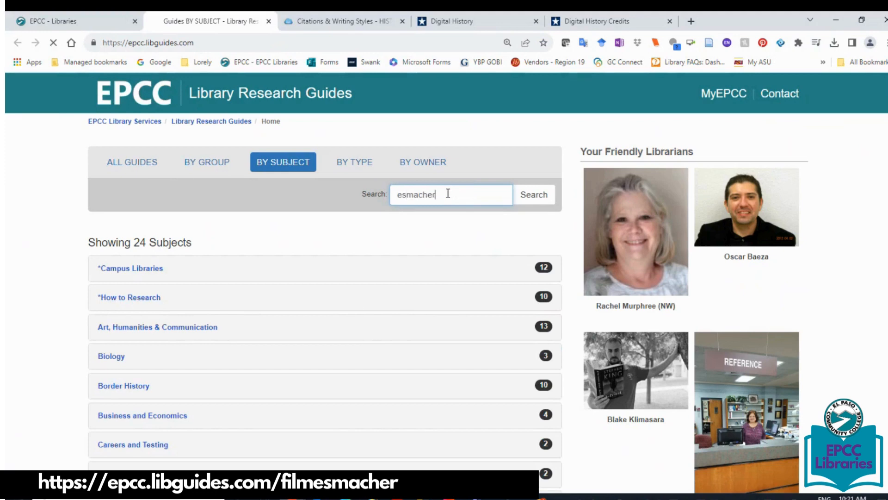
key(Return)
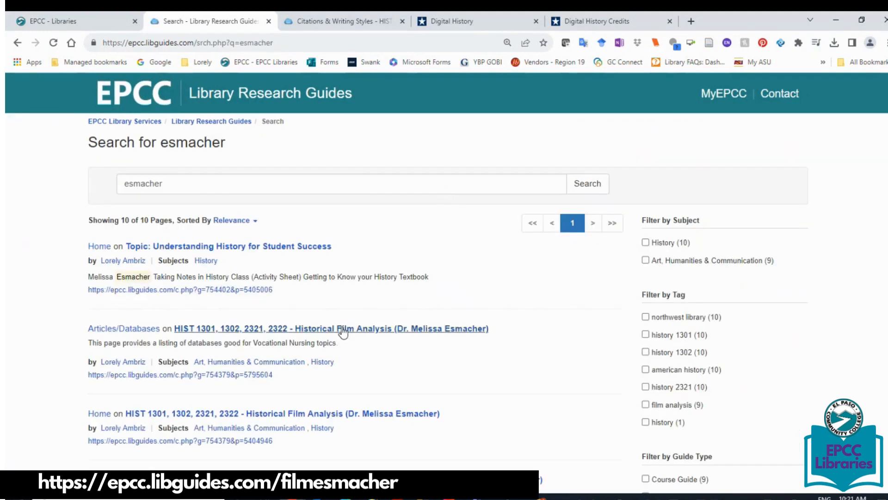
click(343, 330)
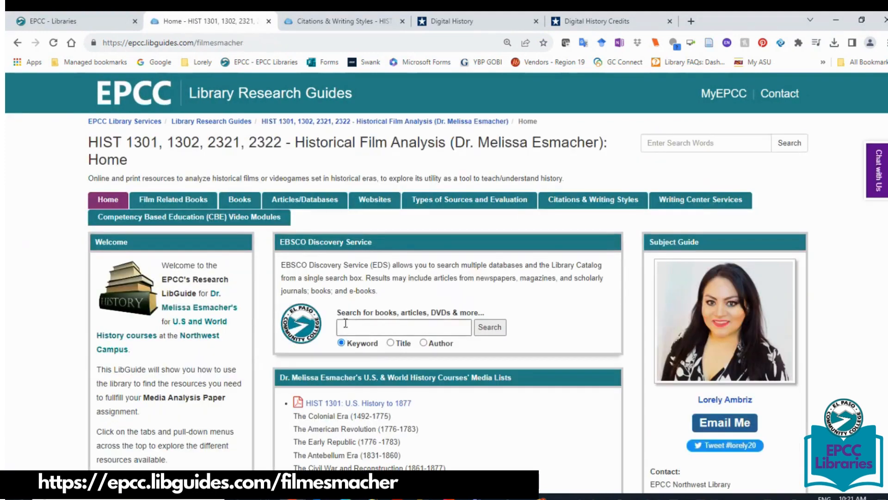
click(614, 205)
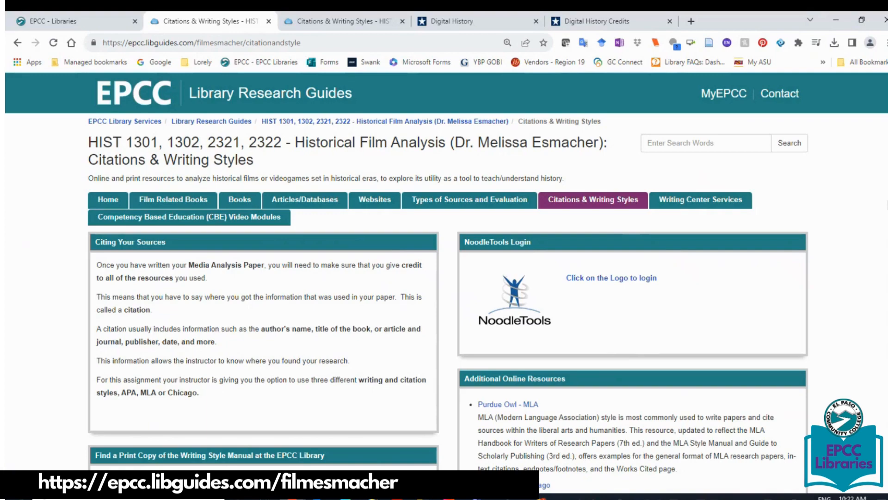
Scroll through the citation help and style manual listings, then return to the guide's Home page.
scroll(444, 277, down, 3)
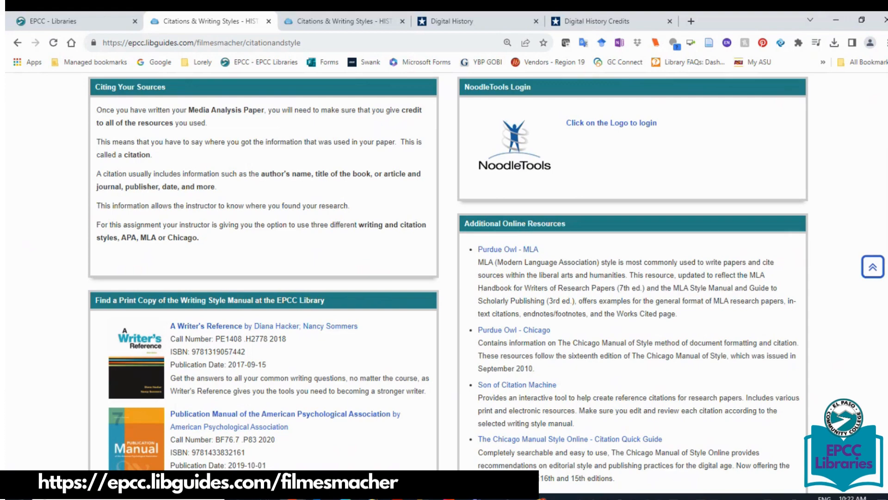
scroll(448, 271, down, 4)
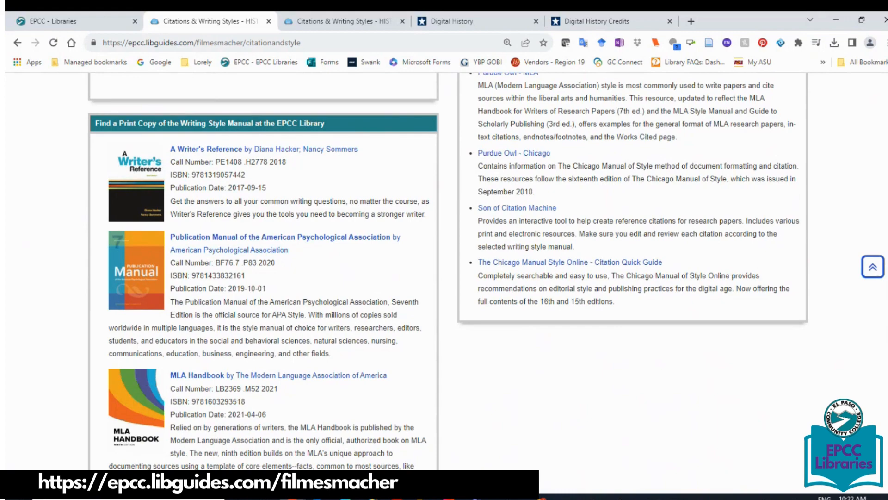
scroll(448, 271, down, 6)
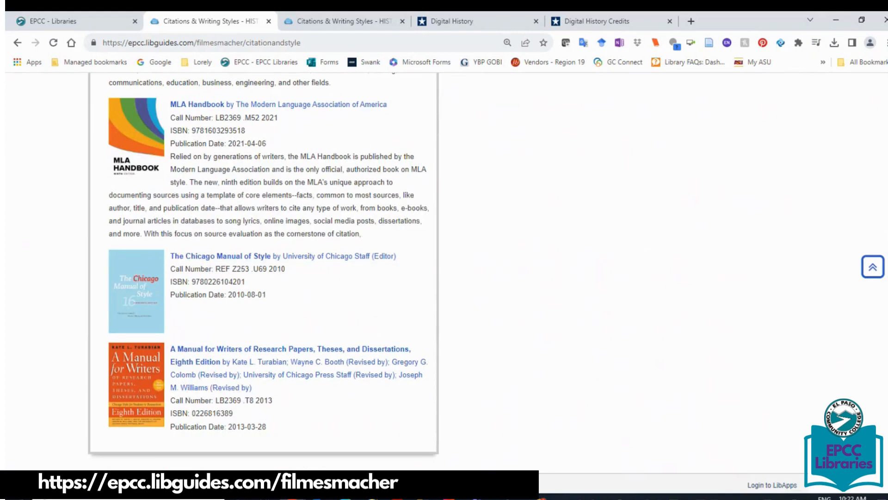
scroll(141, 233, up, 7)
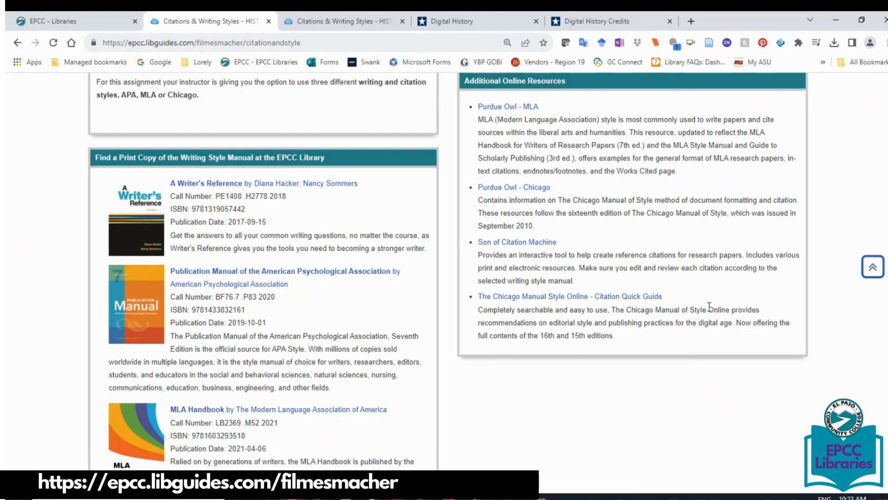
scroll(885, 341, up, 1)
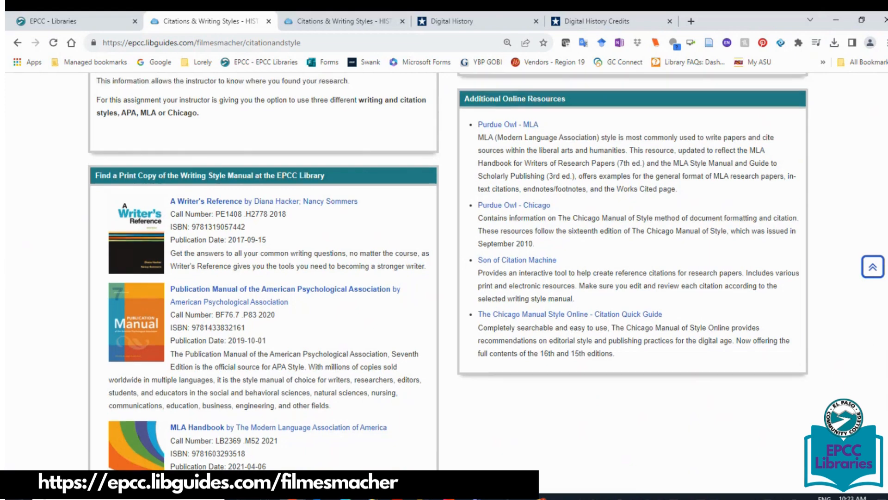
scroll(447, 271, up, 6)
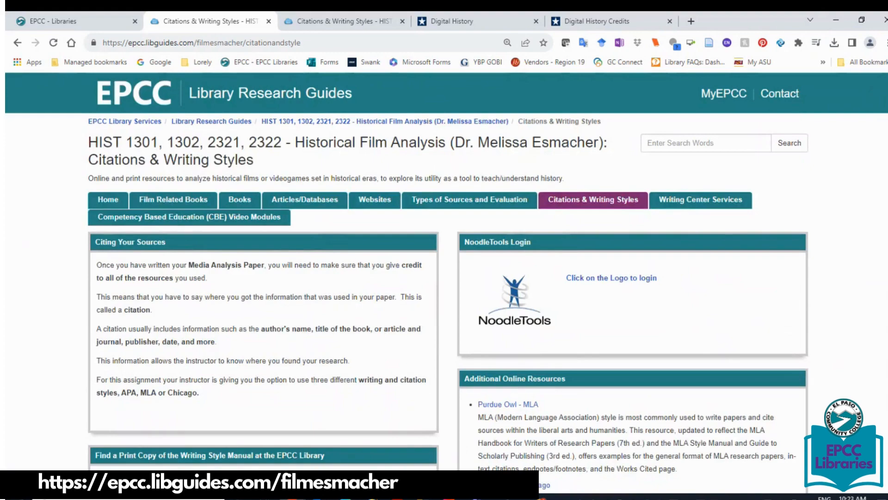
click(108, 199)
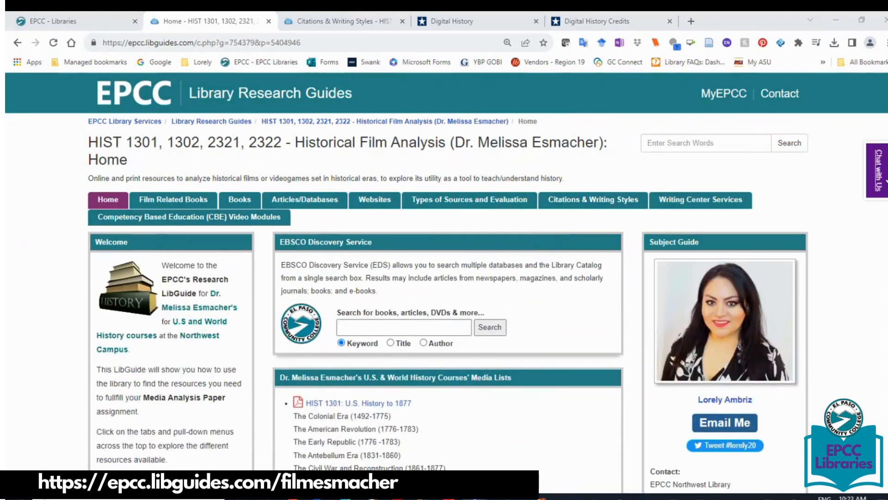
Scroll to History Library Handouts and open the Citation Styles (APA, MLA, Chicago) Handout PDF.
scroll(886, 232, down, 2)
scroll(885, 232, down, 6)
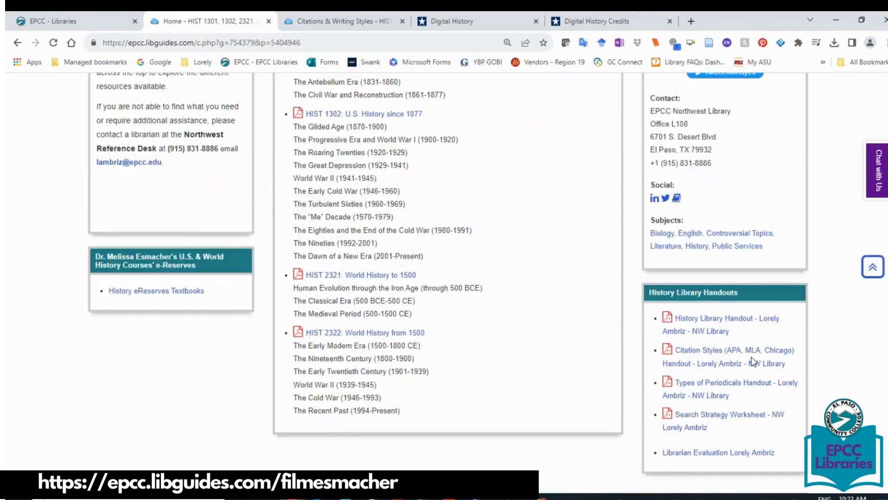
click(712, 363)
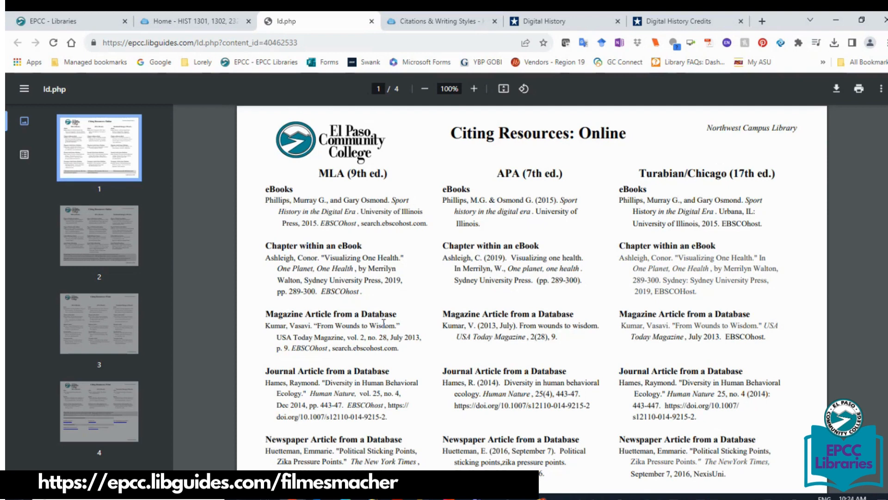
Step through handout pages 2, 3 and 4 to reach the film and review examples.
click(102, 245)
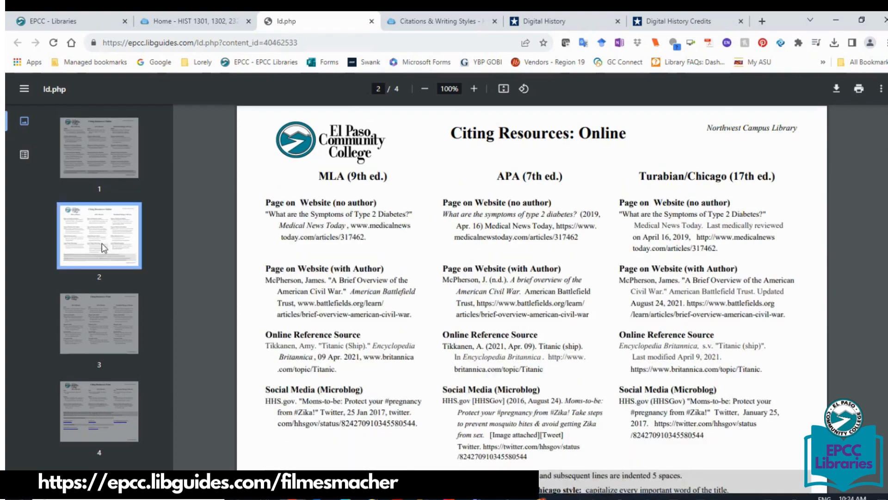
click(92, 329)
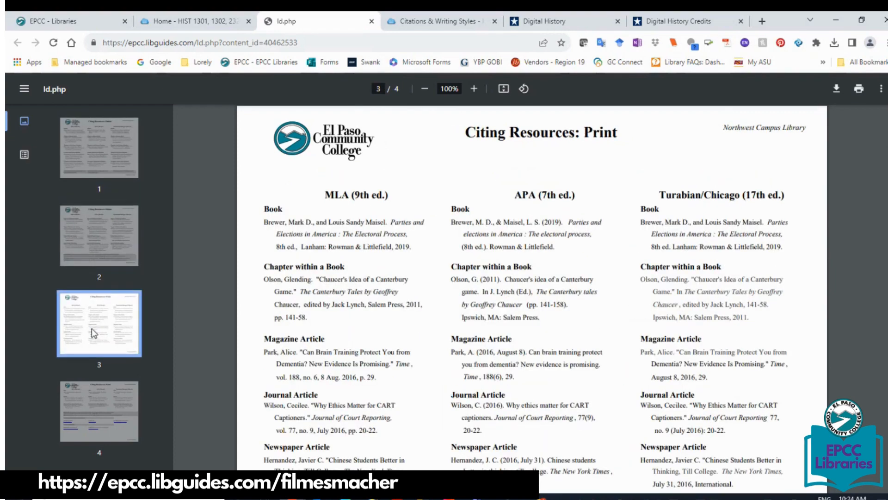
click(99, 408)
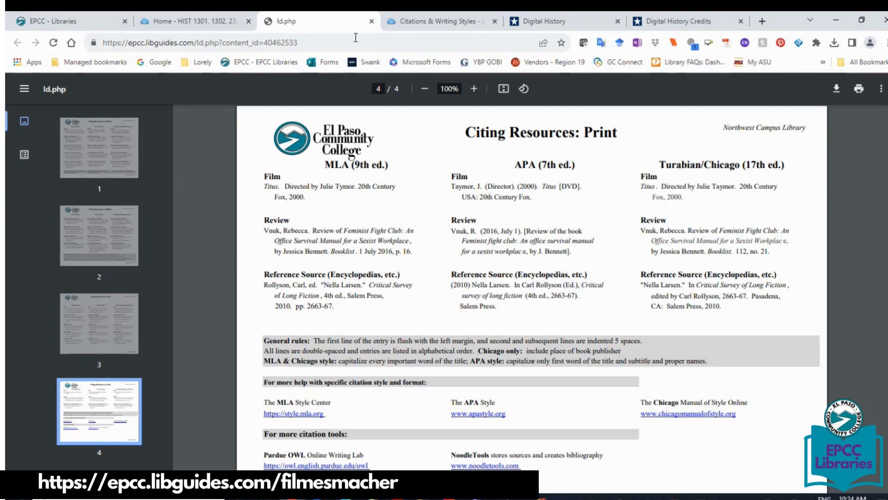
Launch NoodleTools from the Citations & Writing Styles page, reload Projects, and sign out of the previous account.
click(404, 24)
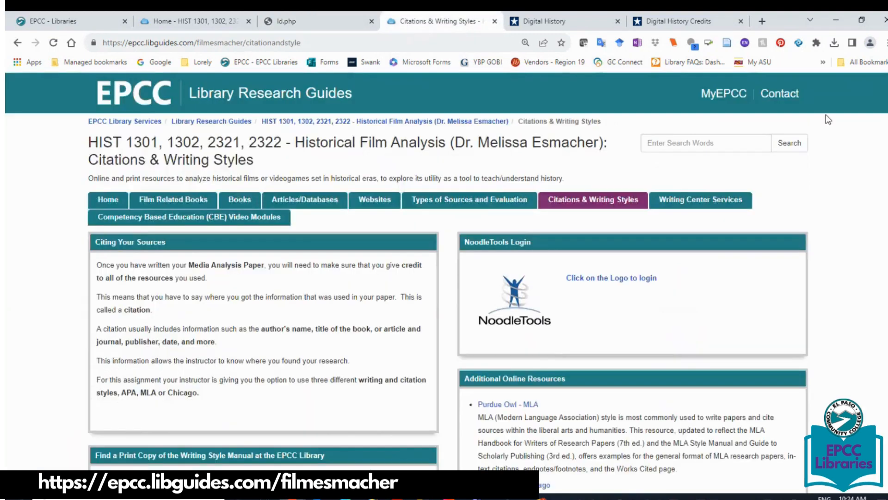
scroll(444, 278, down, 2)
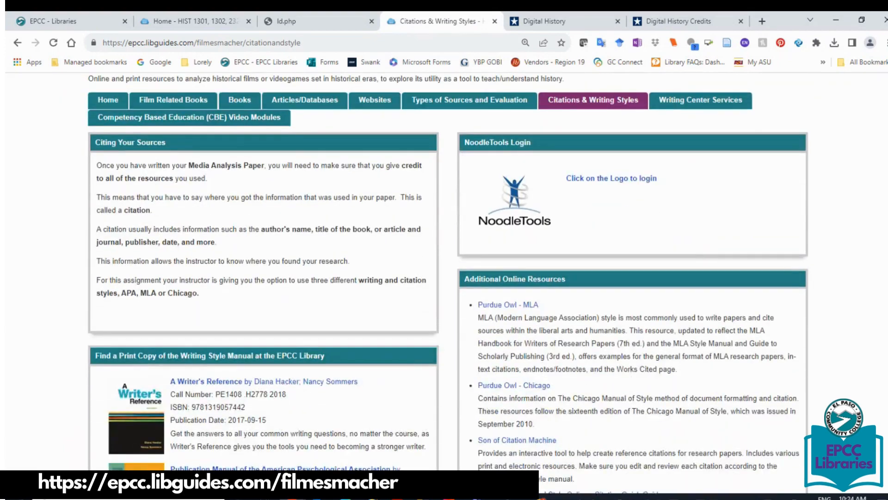
click(510, 204)
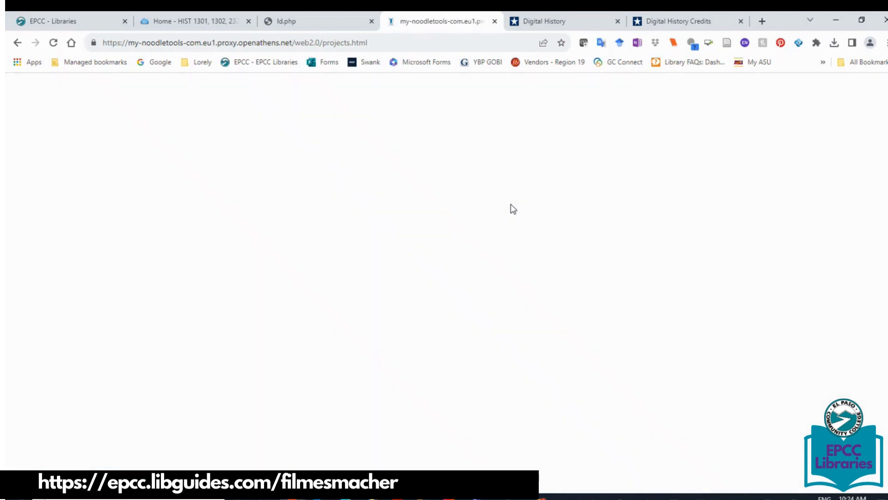
click(59, 45)
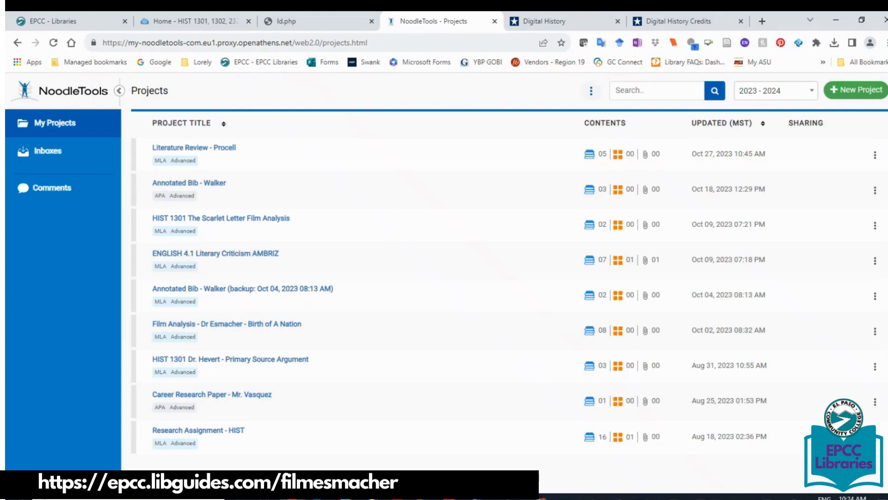
click(111, 480)
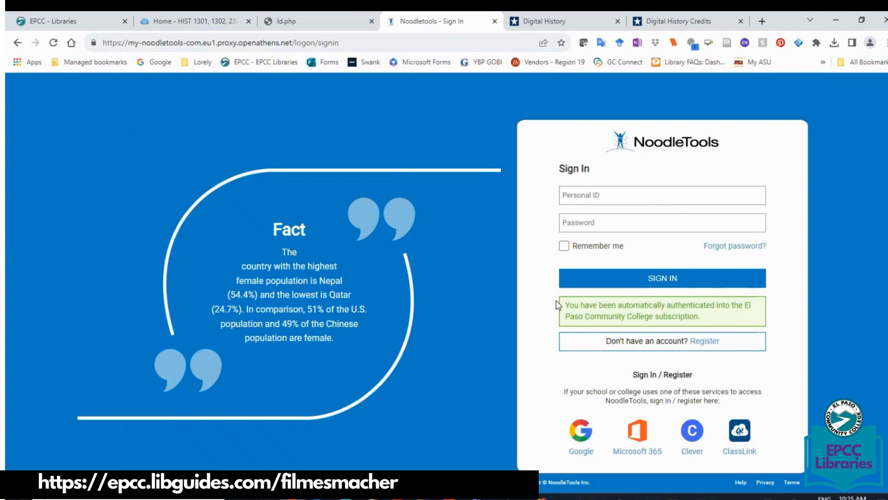
drag(768, 305, 721, 342)
click(736, 319)
click(714, 343)
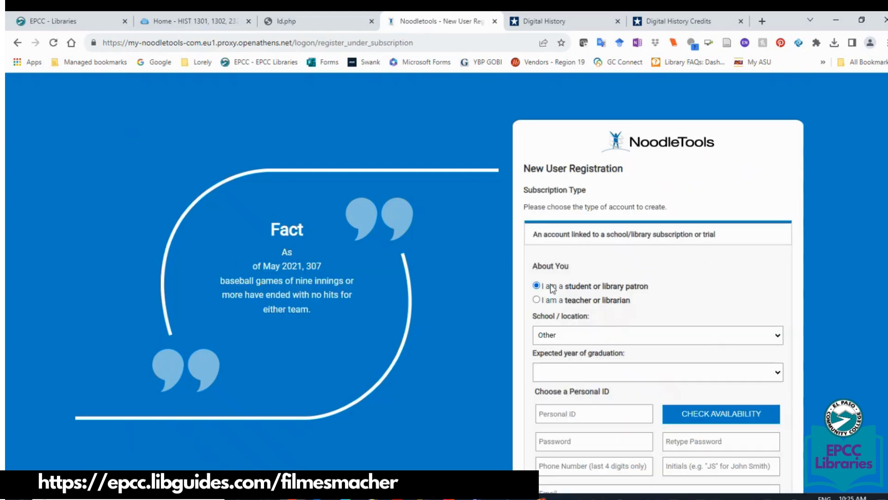
scroll(522, 139, down, 2)
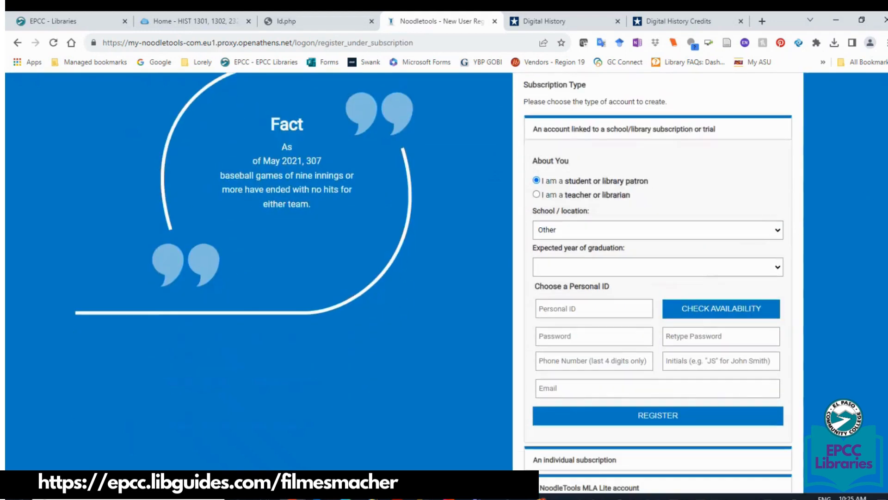
click(573, 232)
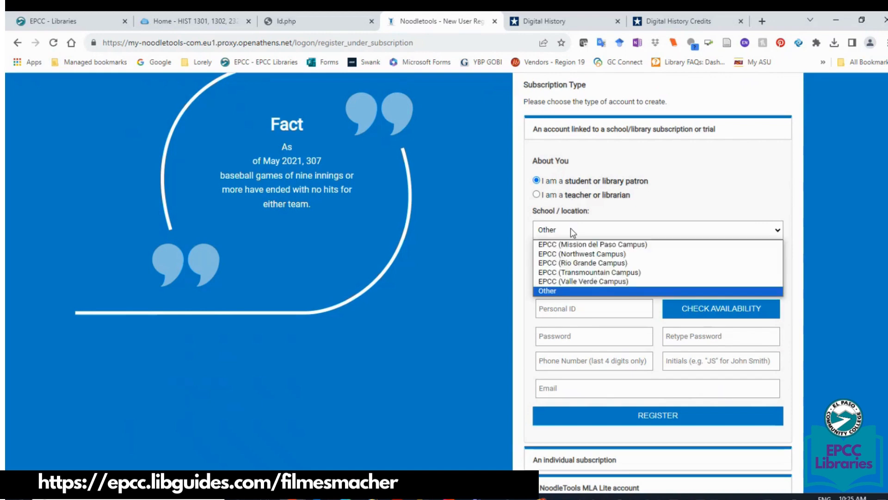
click(560, 254)
click(569, 268)
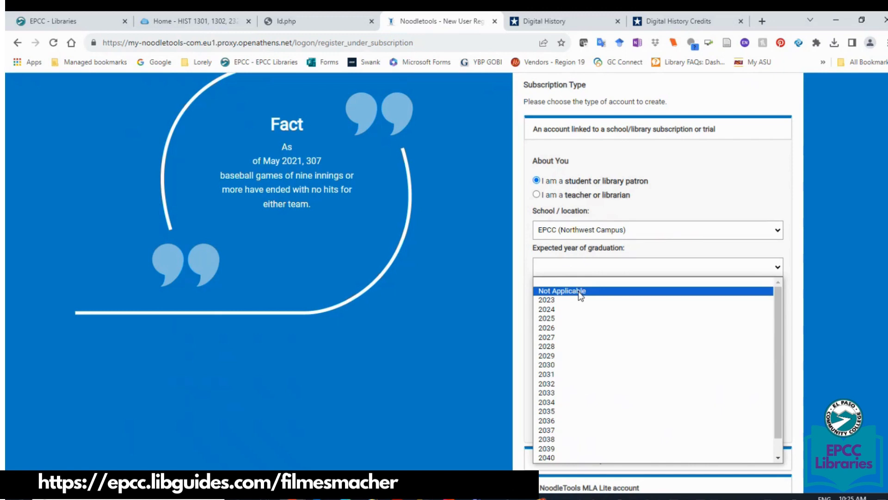
click(509, 315)
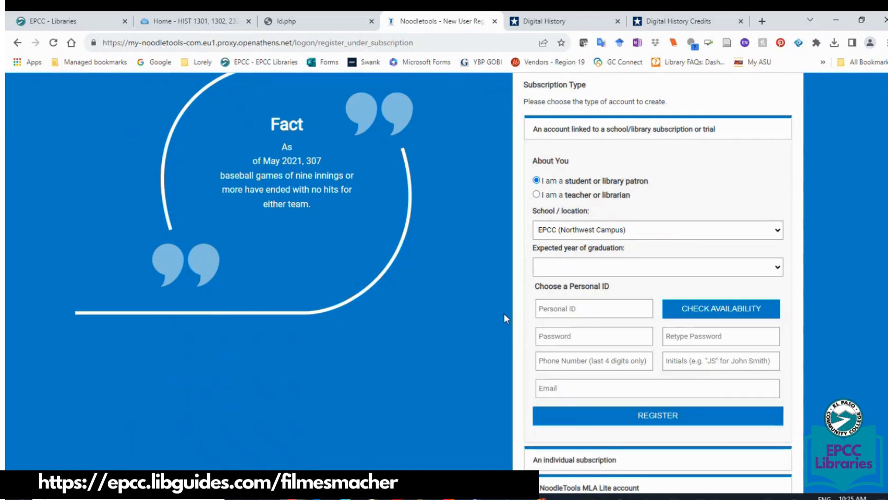
click(600, 315)
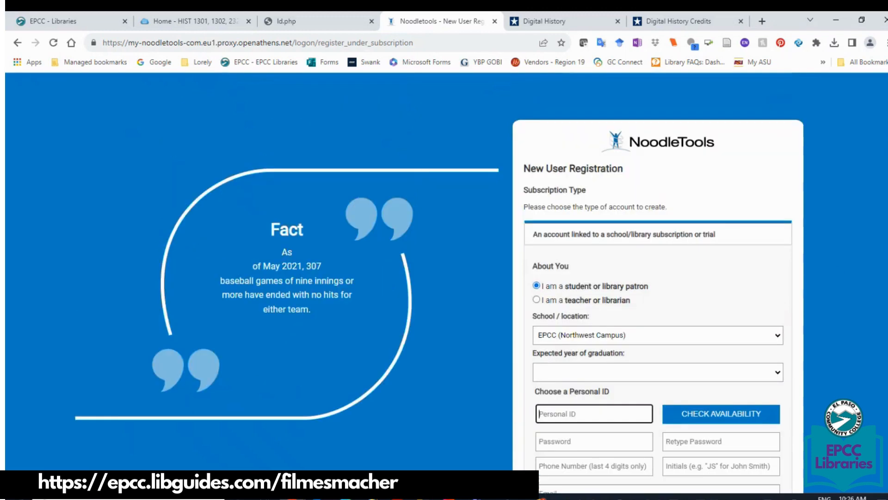
click(19, 44)
Sign in to NoodleTools with the personal ID and password.
click(613, 201)
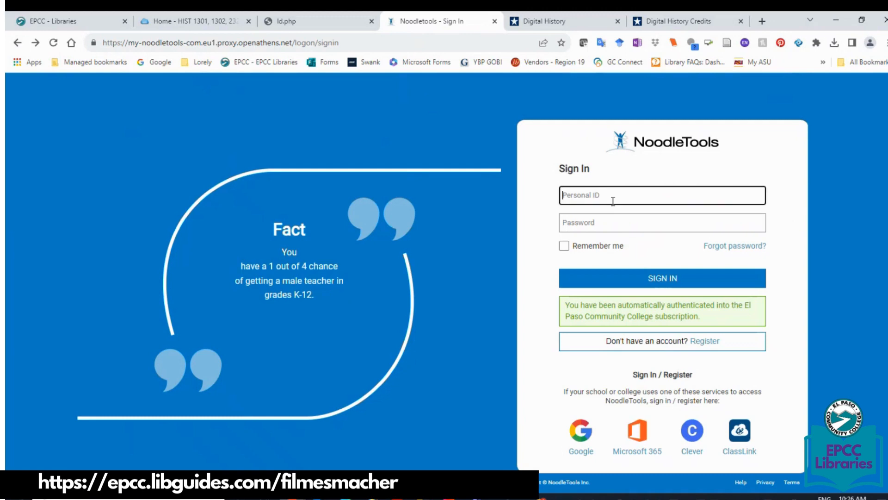
key(Tab)
text(******)
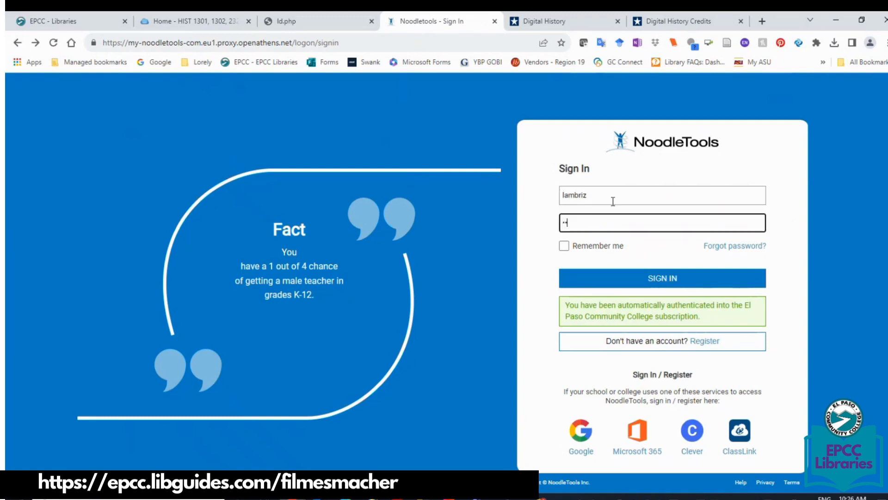
key(Return)
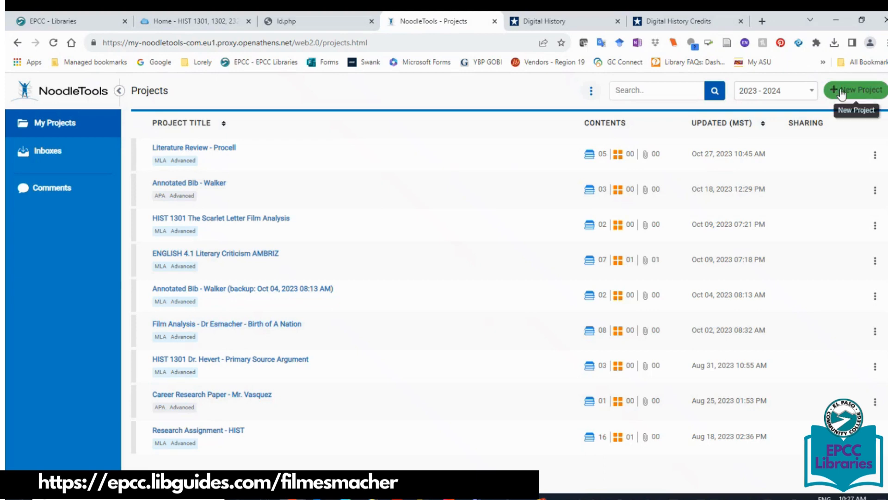
Keep the 2023-2024 school year selected and bring up the Create a New Project form.
click(762, 97)
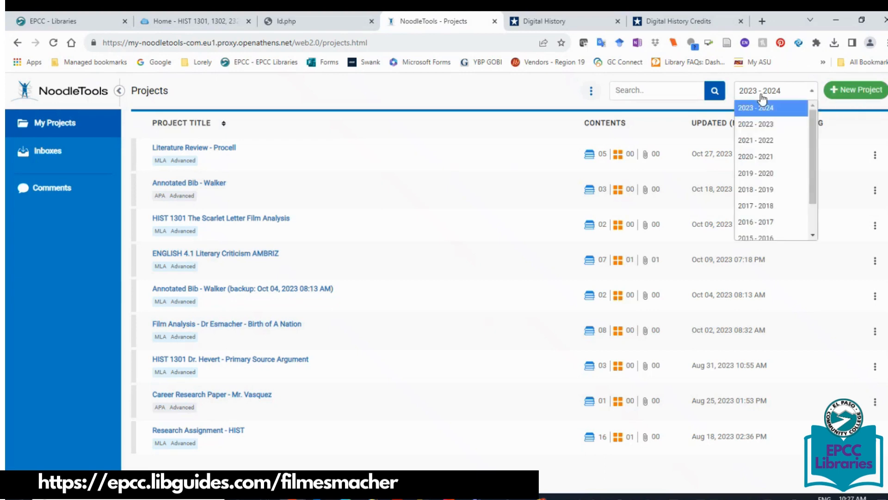
mouse_move(807, 139)
mouse_down()
mouse_move(817, 255)
mouse_move(808, 146)
mouse_up()
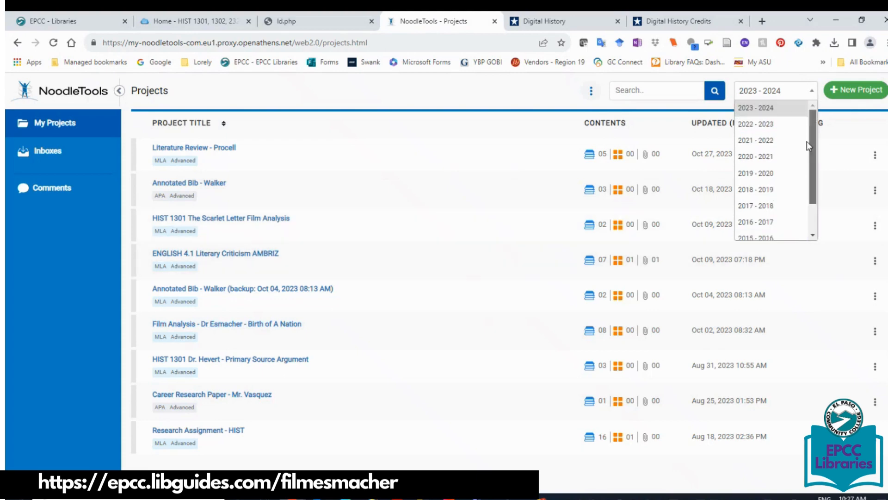
click(741, 109)
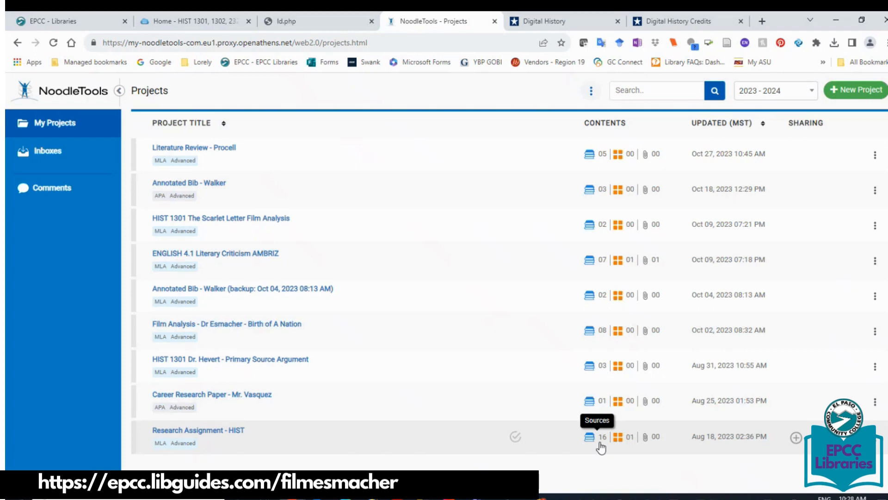
click(842, 96)
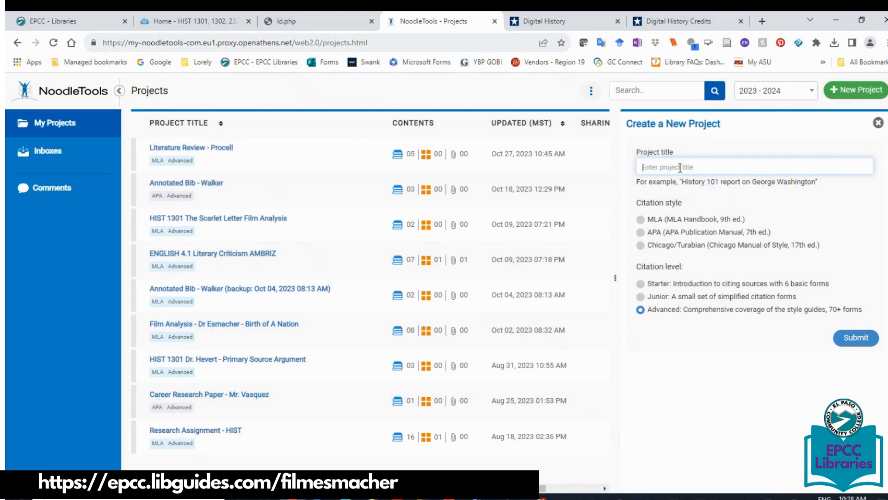
Create an MLA Advanced project titled as the HIST 1302 final paper with the instructor's name.
text(HIST 1302 Dr. Esmacher Final Paper)
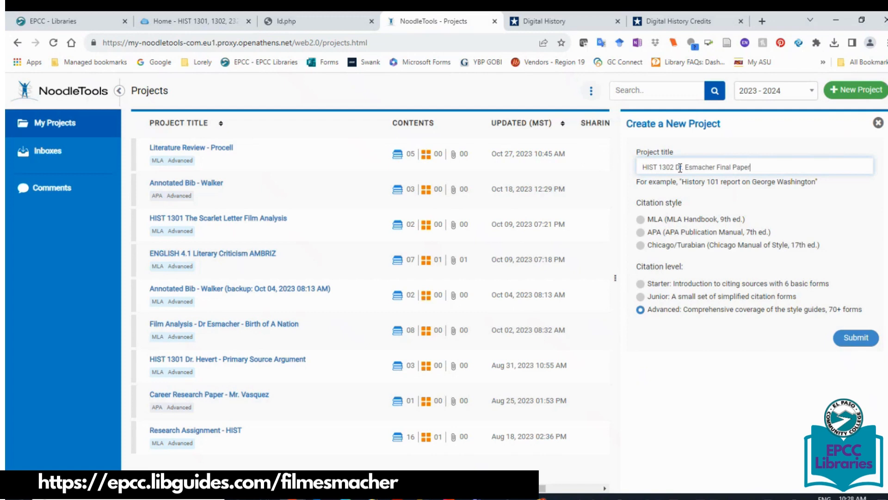
click(640, 220)
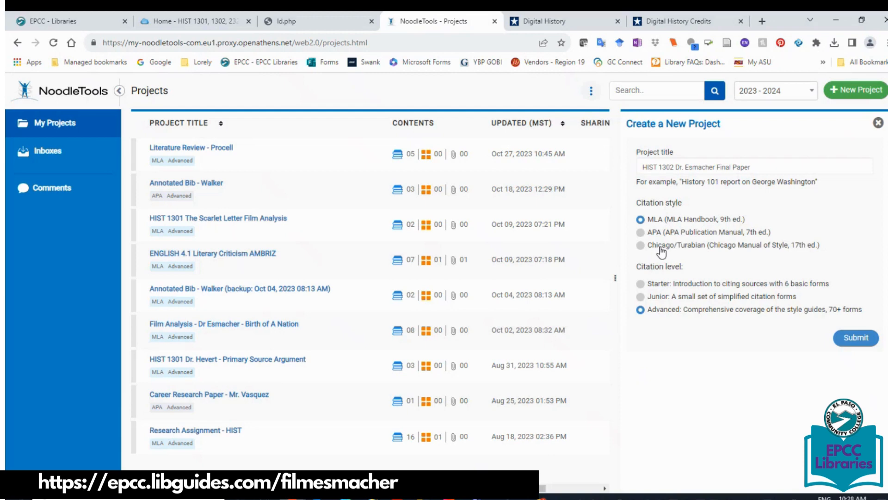
click(854, 338)
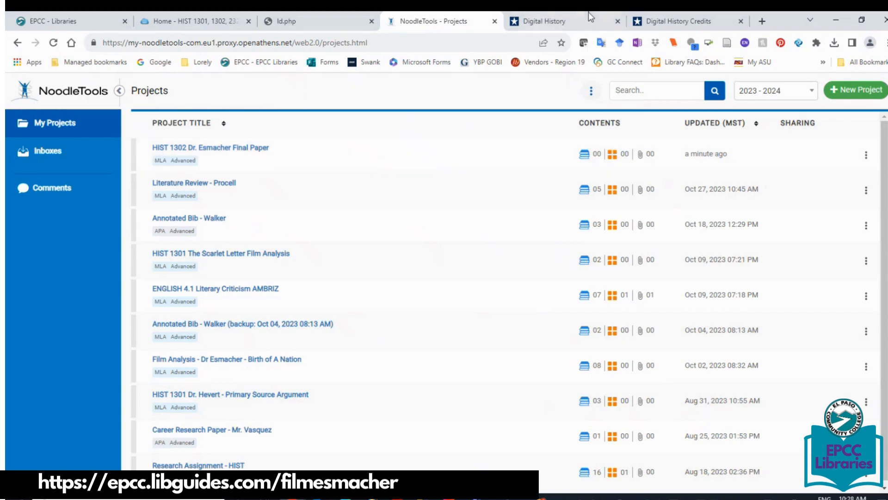
Switch to the Digital History 'Overview of the Gilded Age' page and scroll to its top.
click(534, 22)
scroll(754, 105, up, 10)
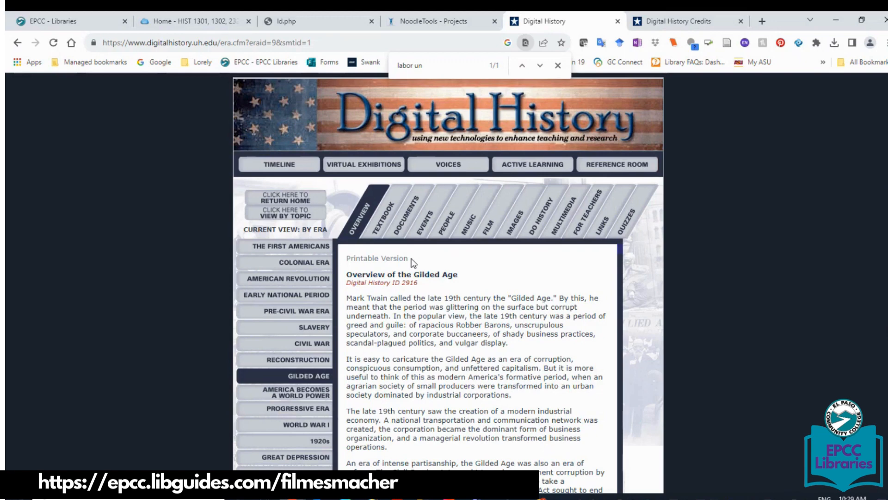
Close Chrome's find bar and go back to the NoodleTools Projects list.
click(558, 64)
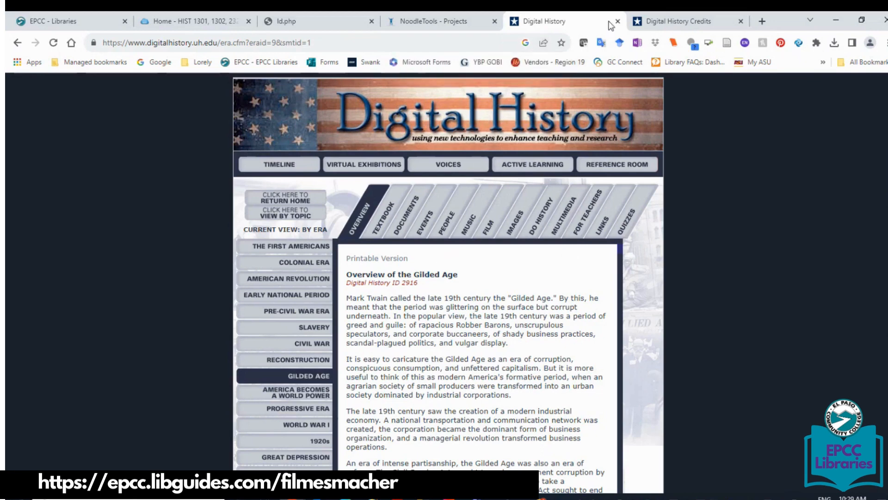
click(422, 23)
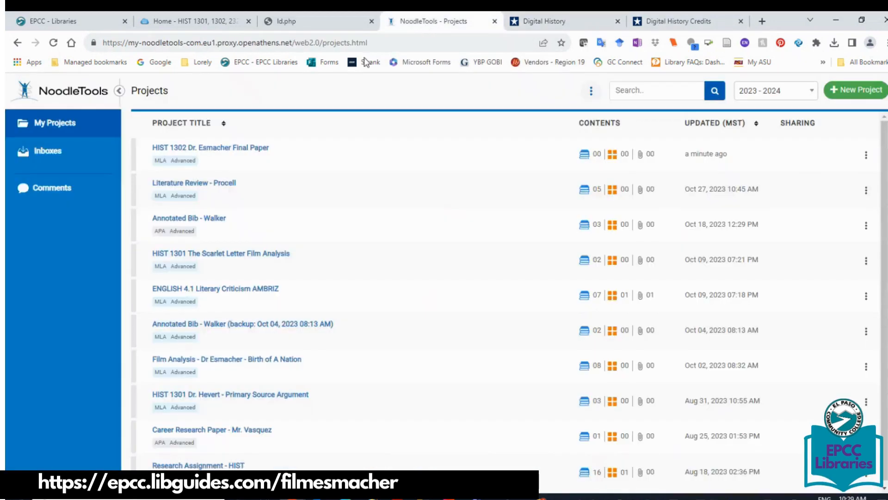
Open the HIST 1302 final paper project and start a new source.
click(212, 149)
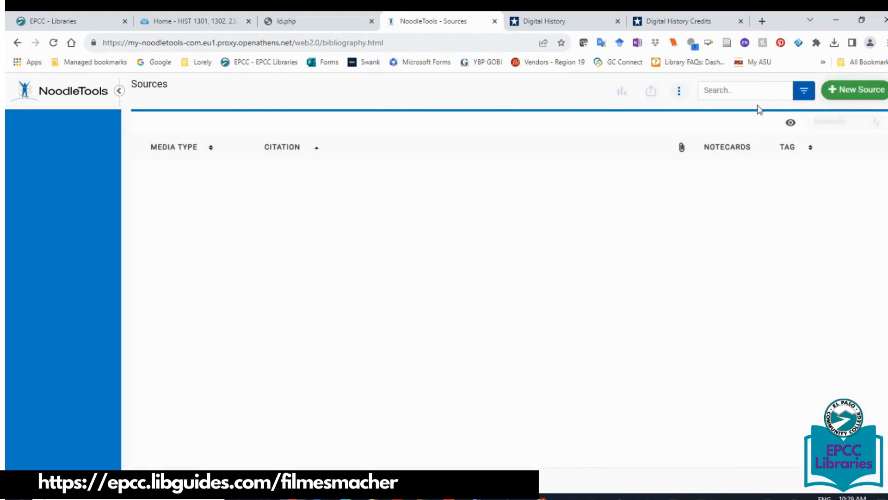
click(866, 93)
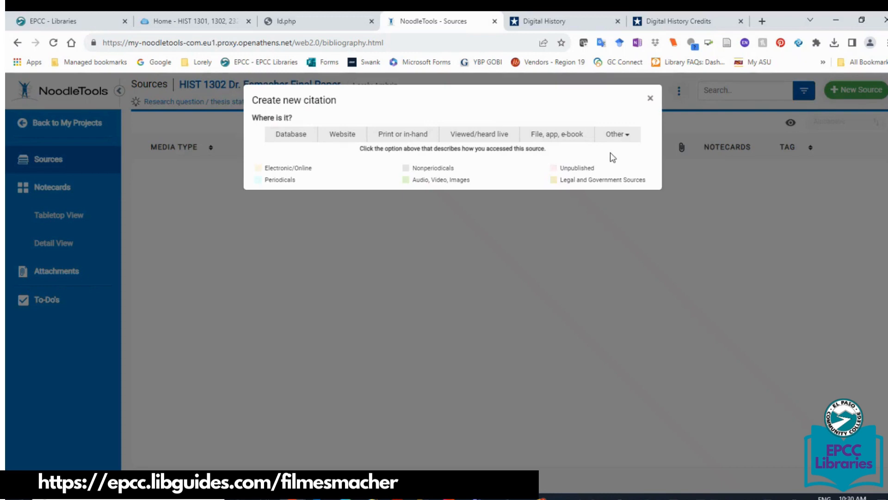
Compare the Database and Website source types and choose Microblog.
click(275, 134)
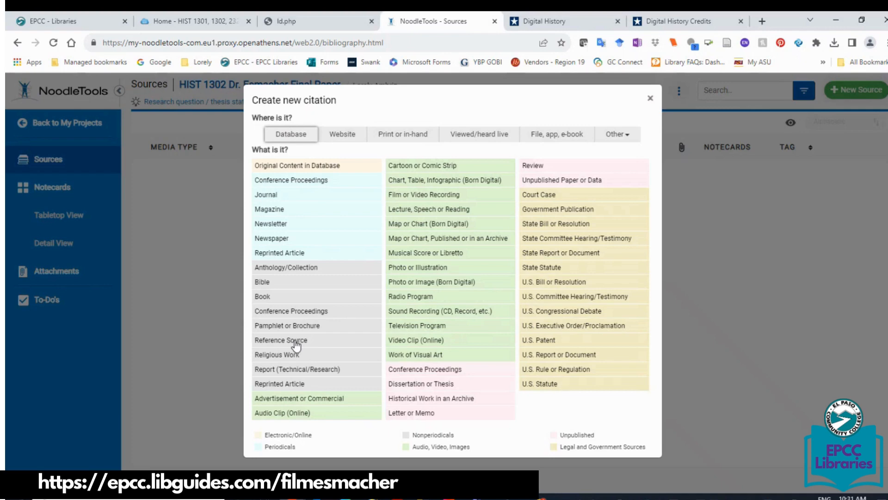
click(342, 133)
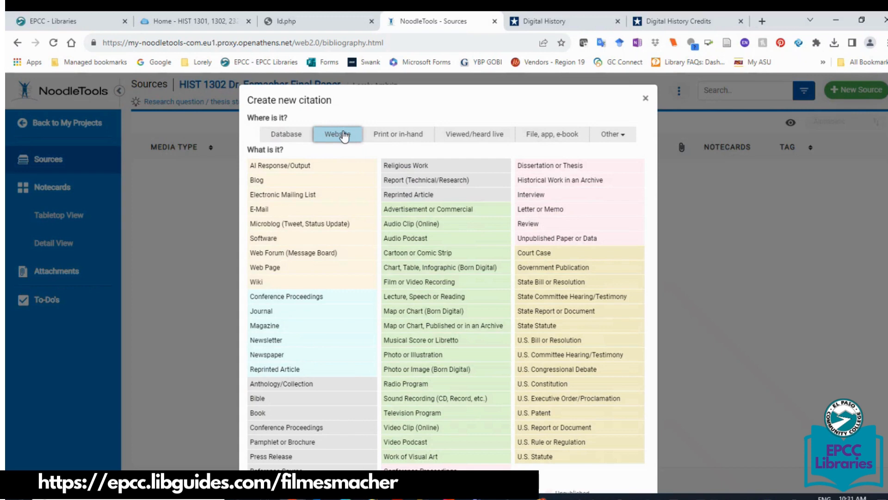
click(292, 223)
scroll(883, 296, down, 1)
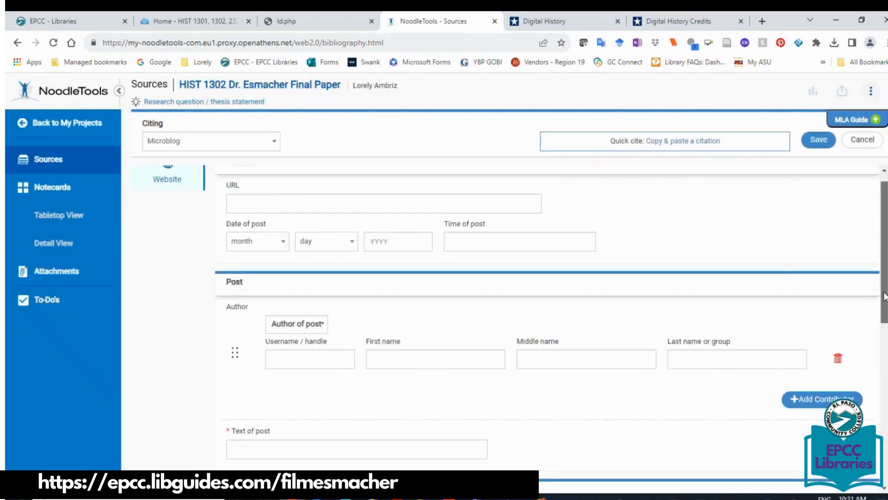
Check the microblog platform list, then go back to the Projects page.
scroll(884, 296, down, 5)
click(370, 275)
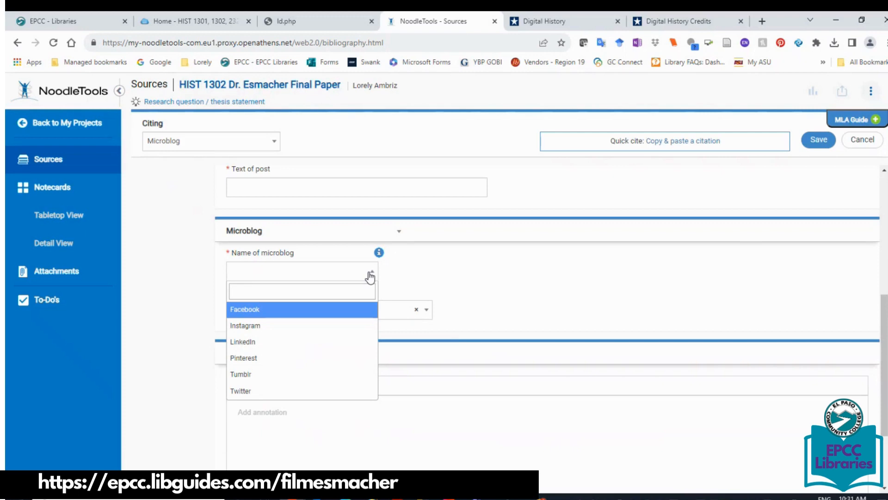
click(17, 43)
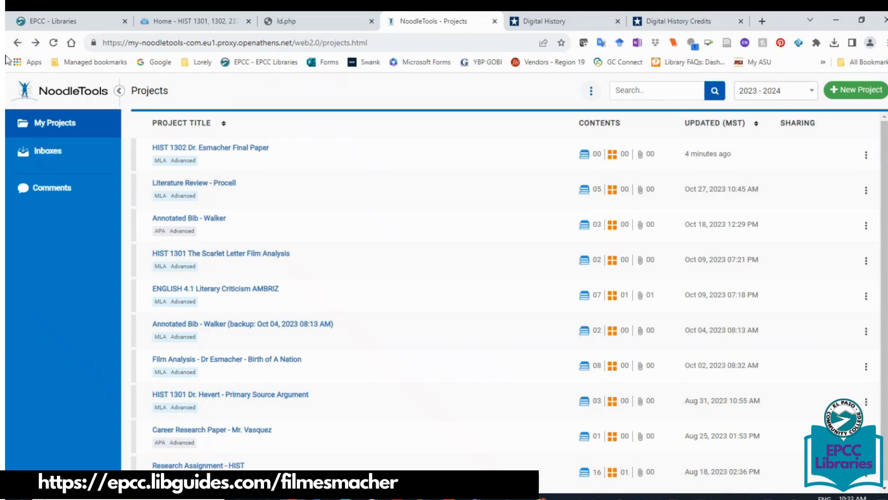
Reopen the HIST 1302 project and start a new citation for a source found on a website.
click(200, 148)
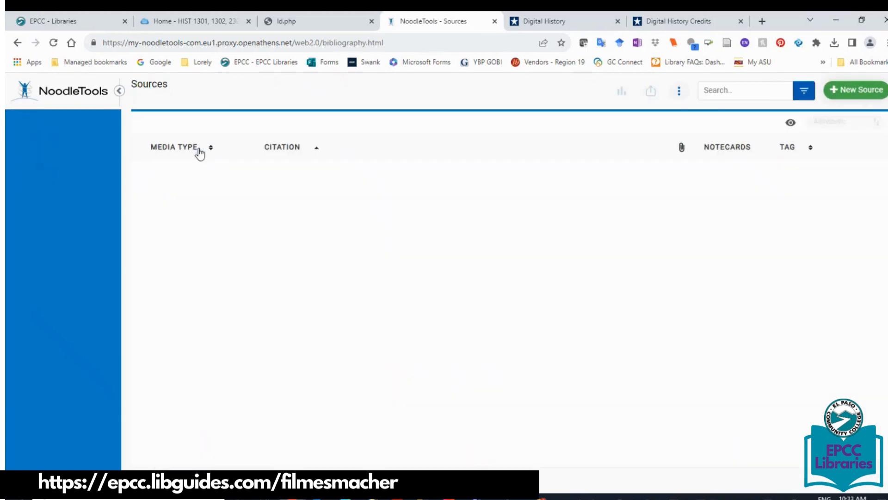
click(856, 91)
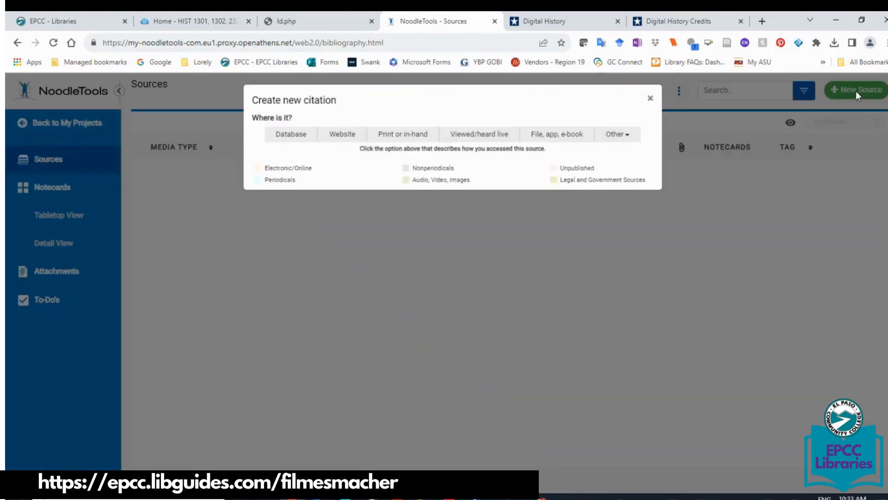
click(336, 141)
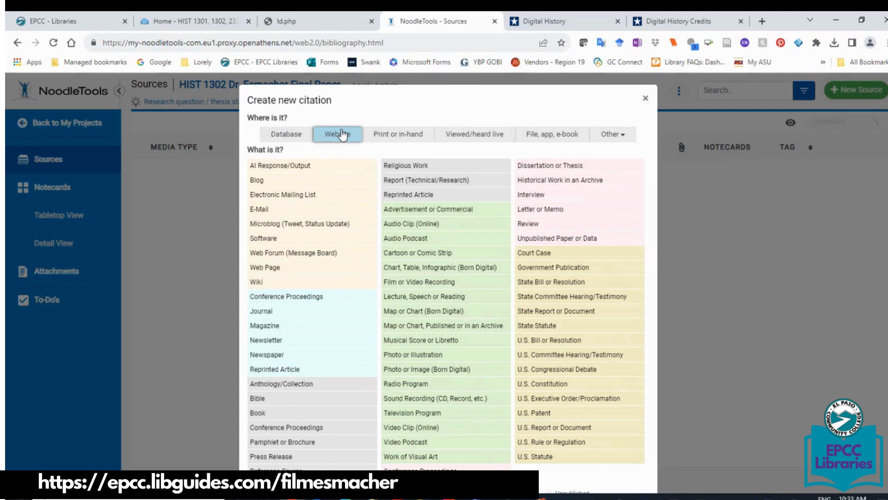
Review the source-location tabs, then choose Web Page under Website.
click(408, 135)
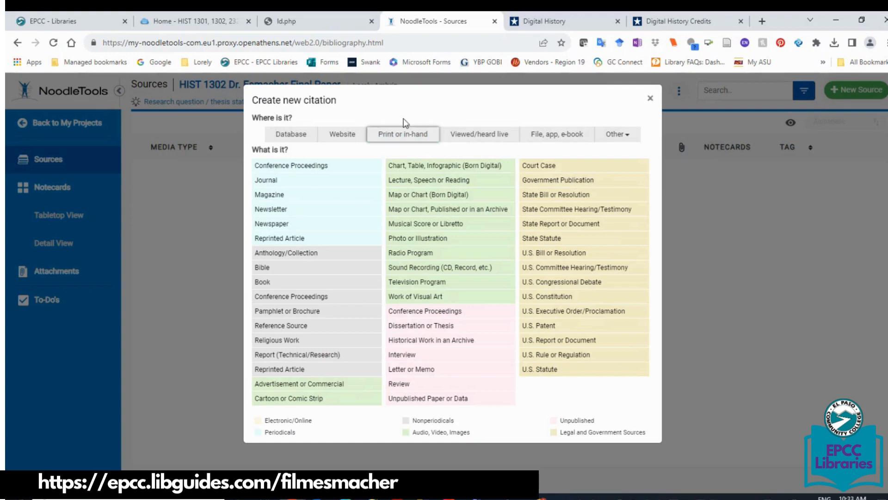
click(495, 140)
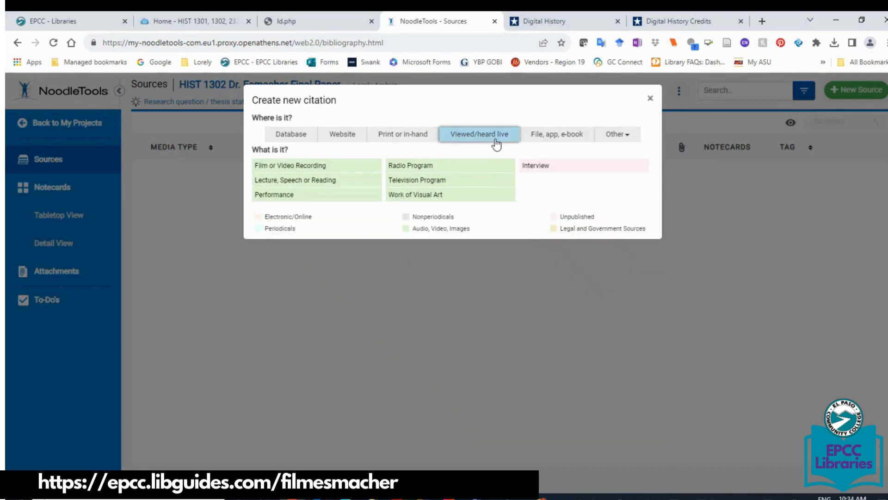
click(558, 136)
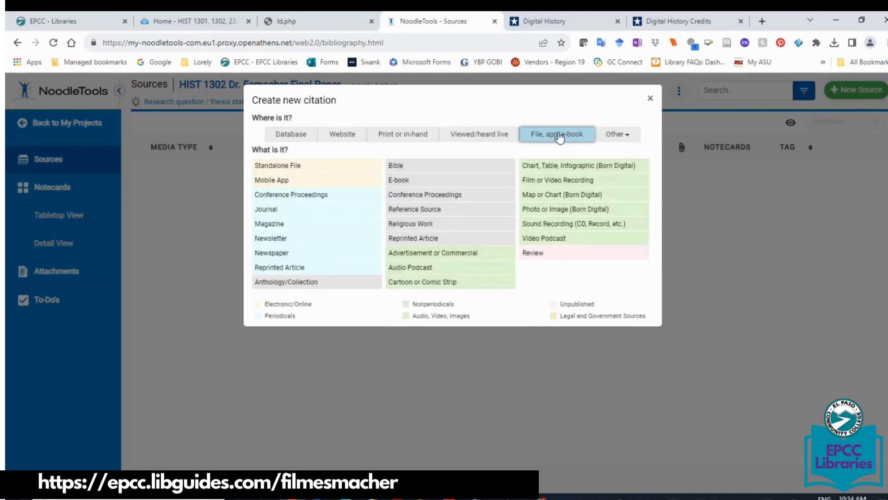
click(614, 136)
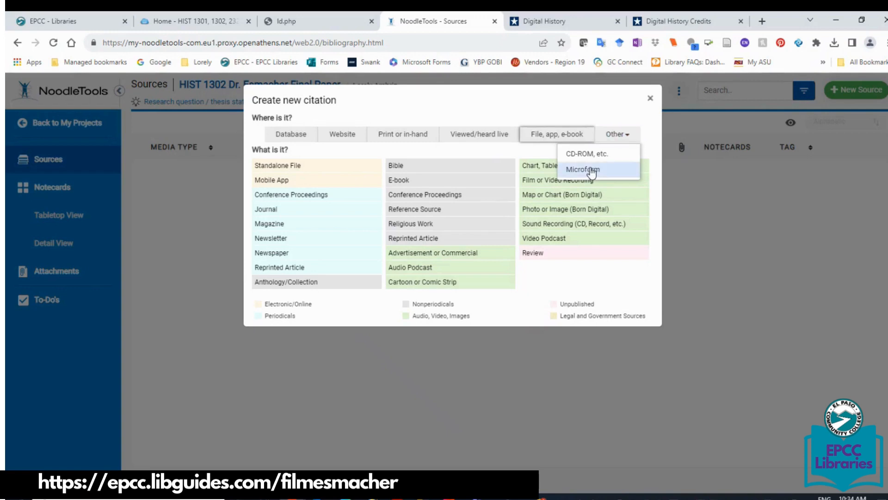
click(348, 136)
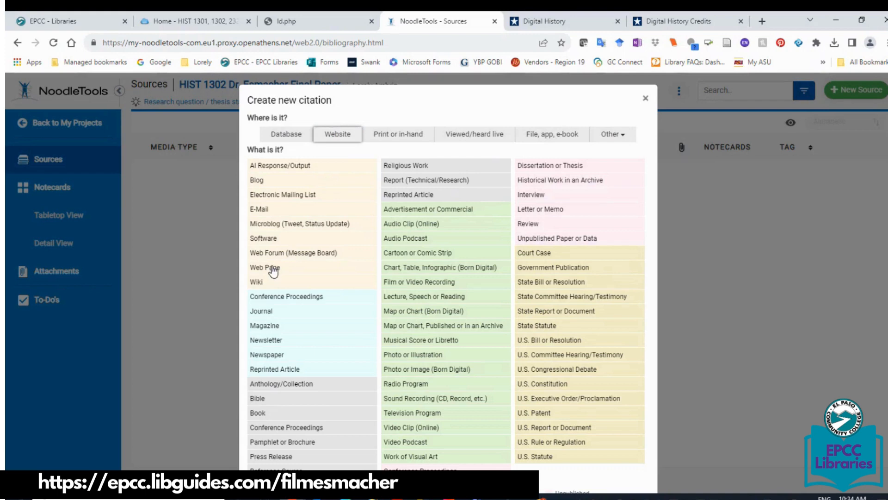
click(272, 267)
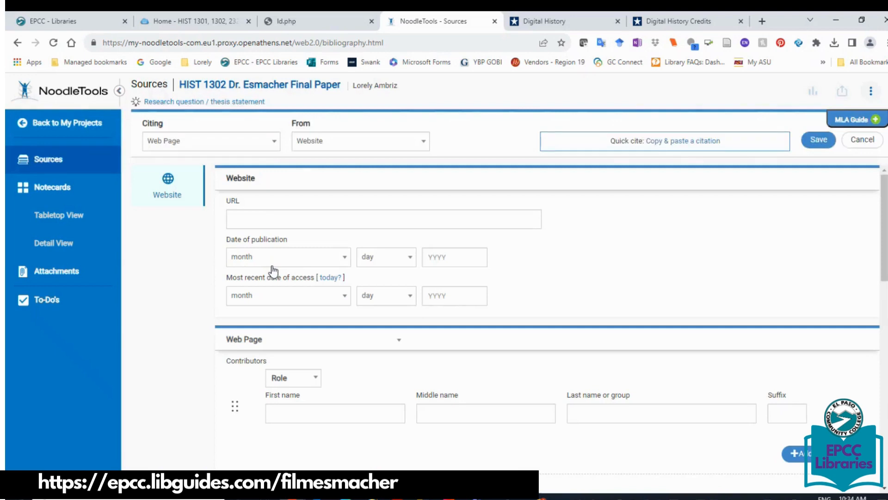
Copy the Digital History Gilded Age page address into the citation's URL field.
click(587, 21)
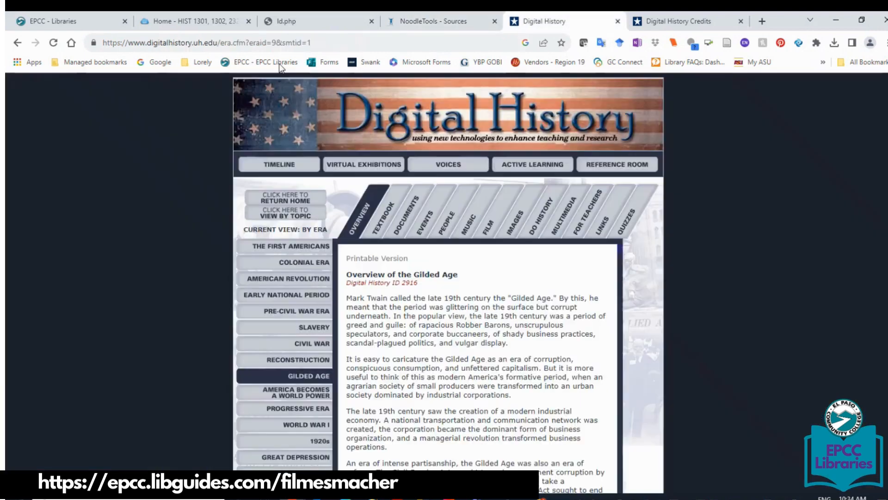
click(272, 42)
key(ctrl+c)
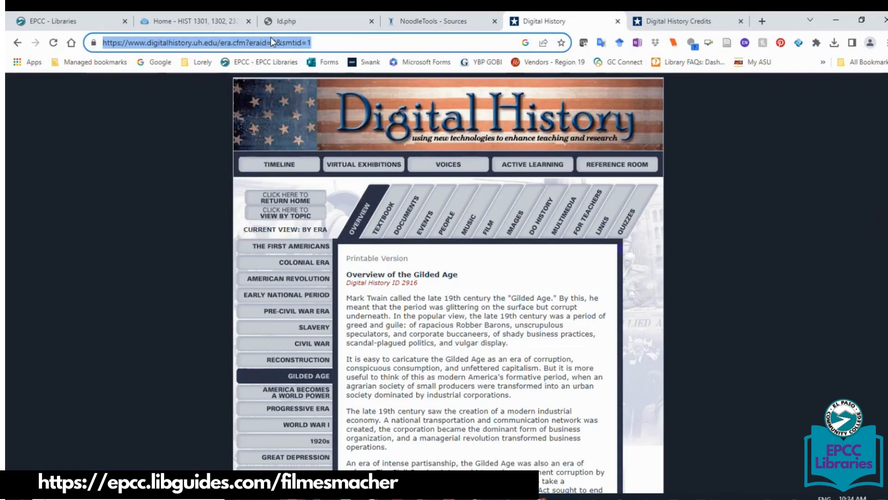
click(422, 22)
click(260, 214)
key(ctrl+v)
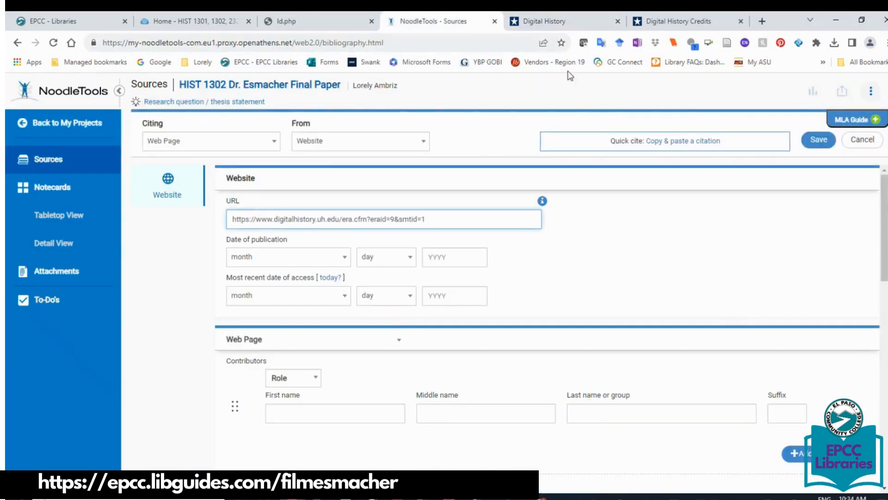
click(575, 26)
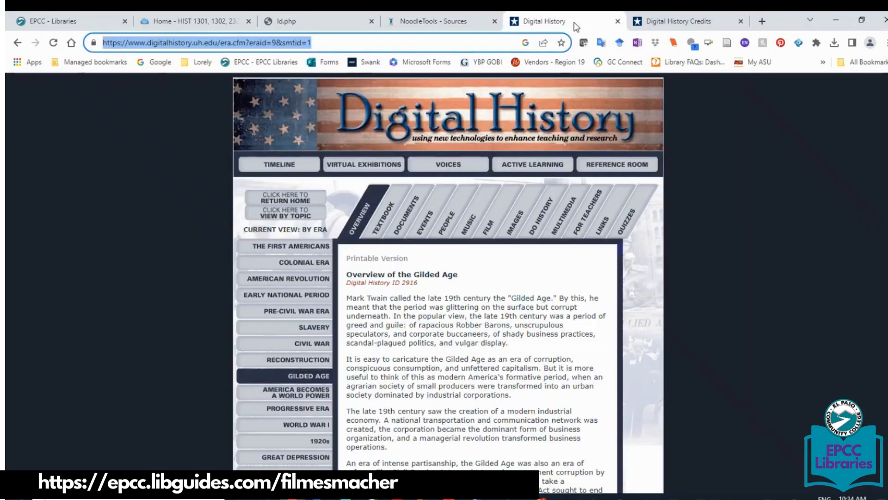
scroll(448, 278, down, 1)
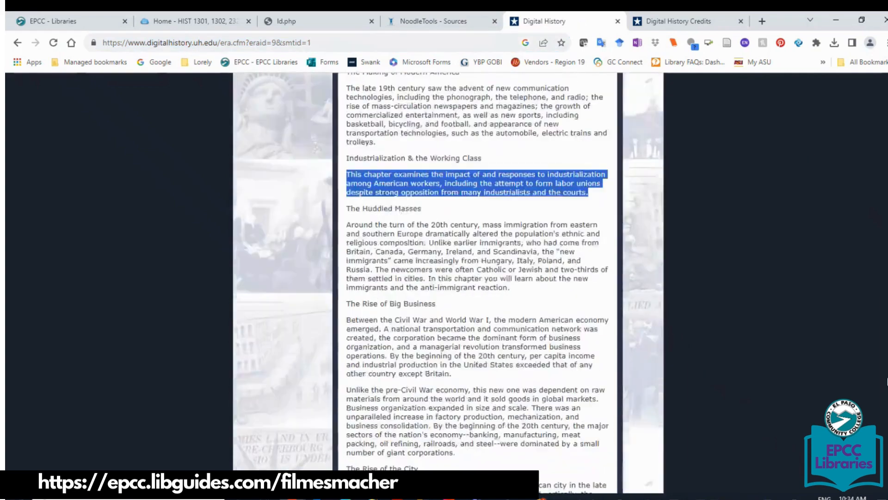
Open the printable version of the Gilded Age overview and scroll through it.
scroll(477, 277, down, 5)
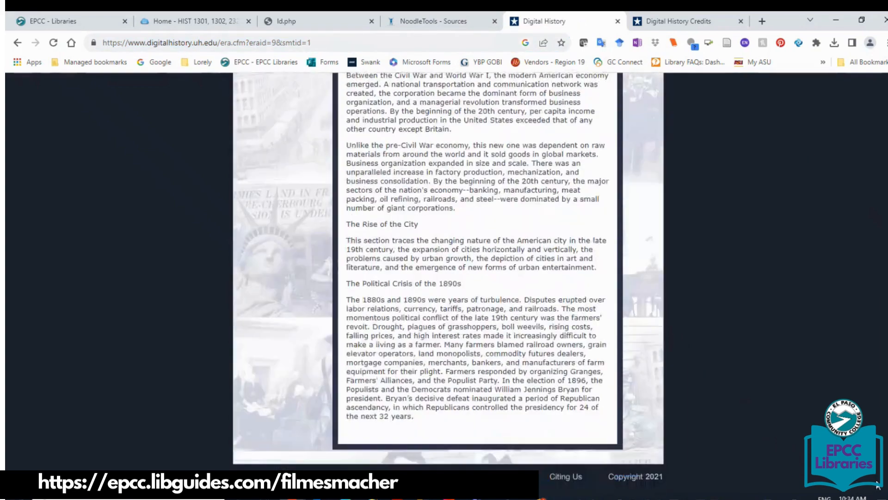
key(Home)
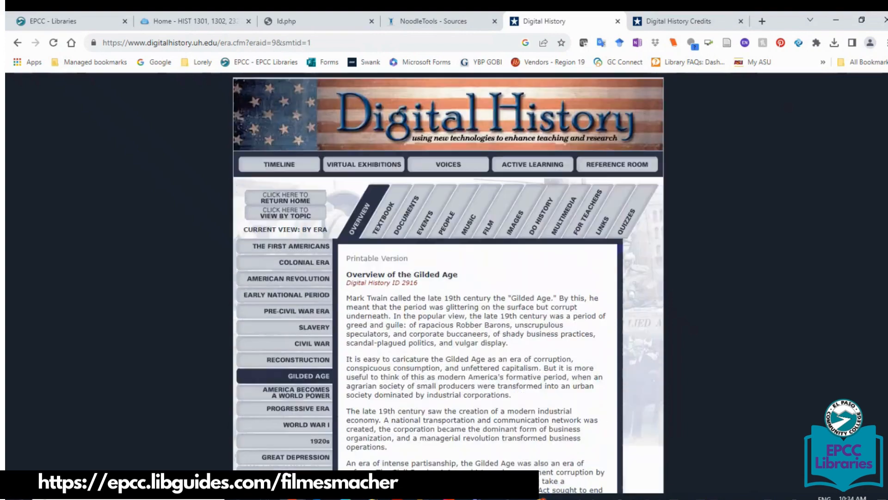
click(357, 259)
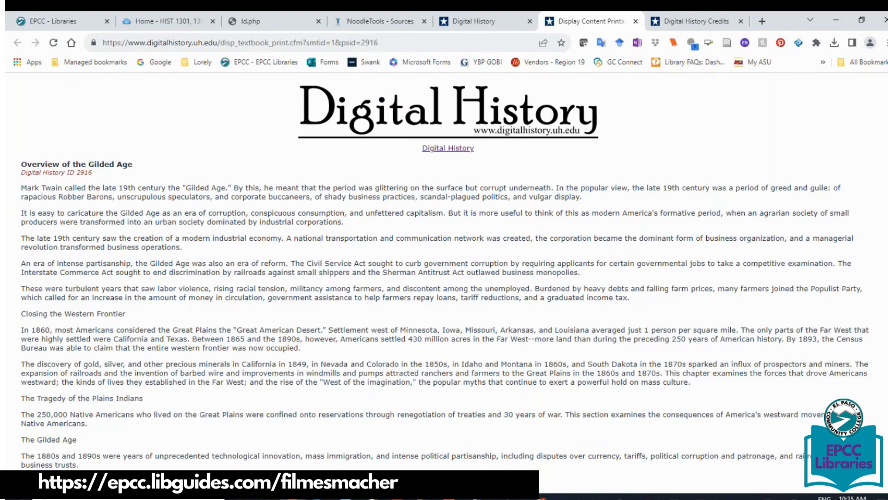
scroll(444, 277, down, 7)
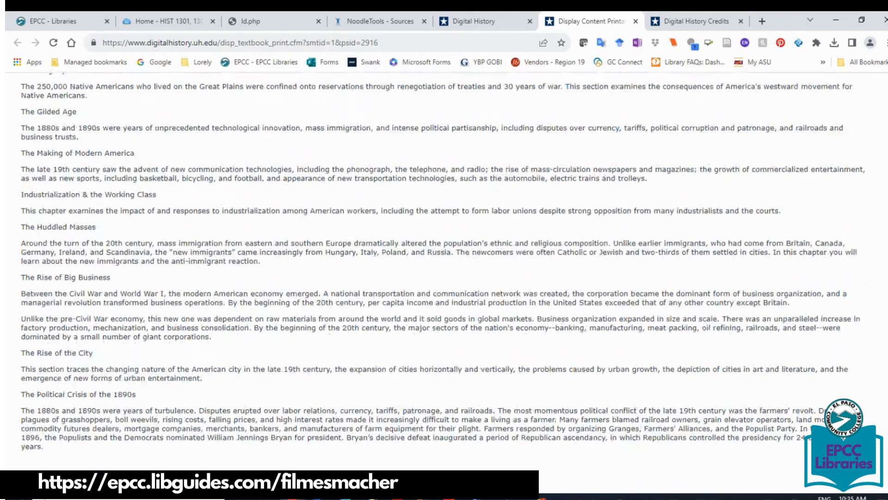
scroll(444, 277, up, 7)
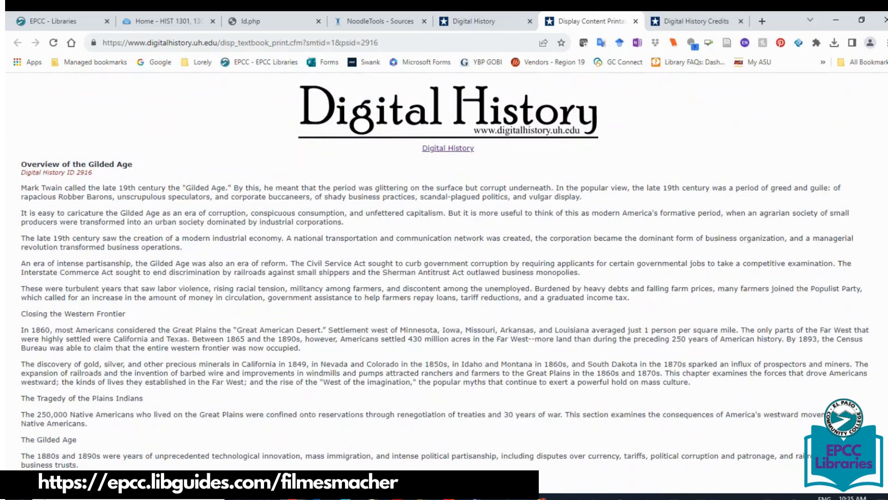
Enter 2016 as the publication year and December 4, 2023 as the access date.
click(365, 22)
click(458, 259)
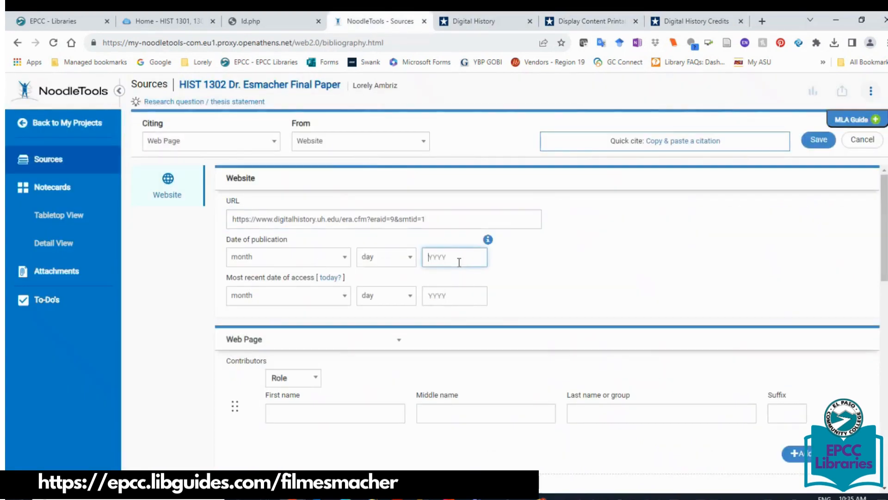
text(2016)
click(322, 278)
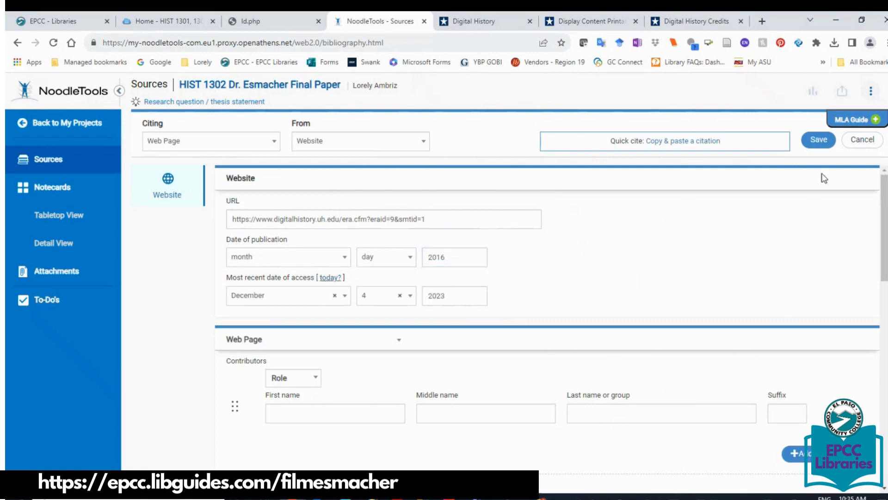
drag(881, 227, 883, 289)
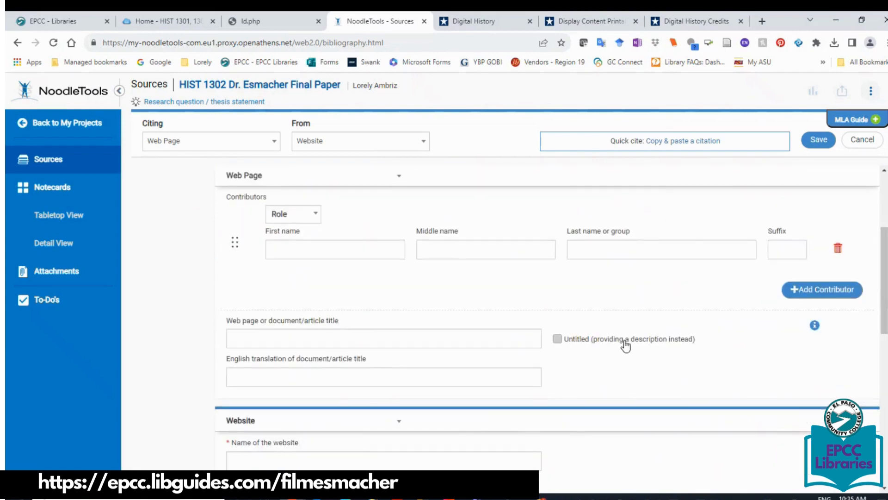
click(484, 26)
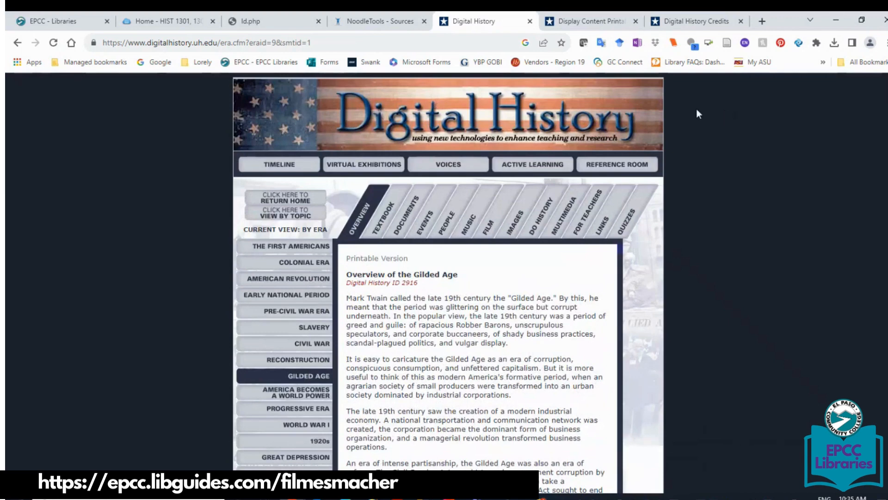
click(376, 21)
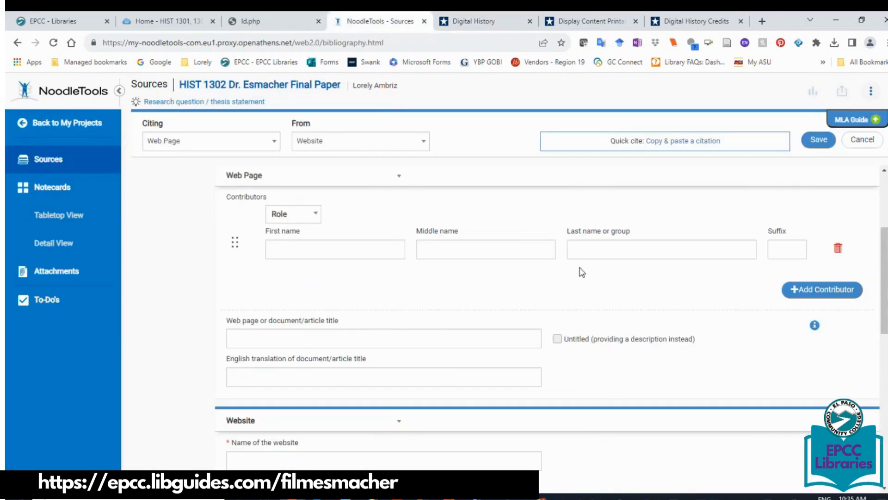
Add Digital History as the web page's editor, fixing the misspelled name.
click(293, 214)
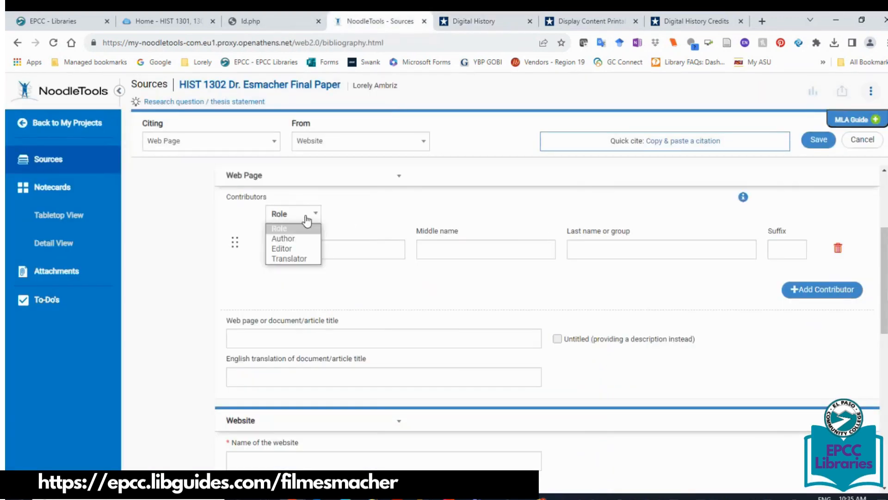
click(296, 249)
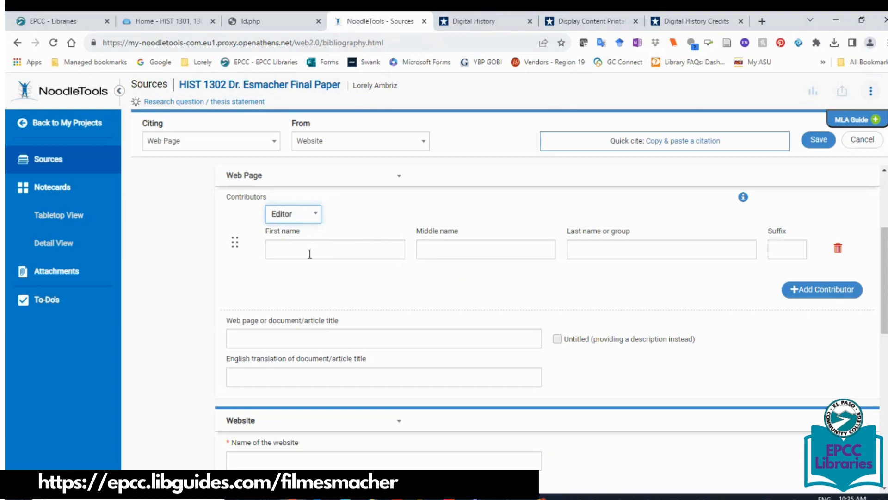
click(310, 248)
click(531, 243)
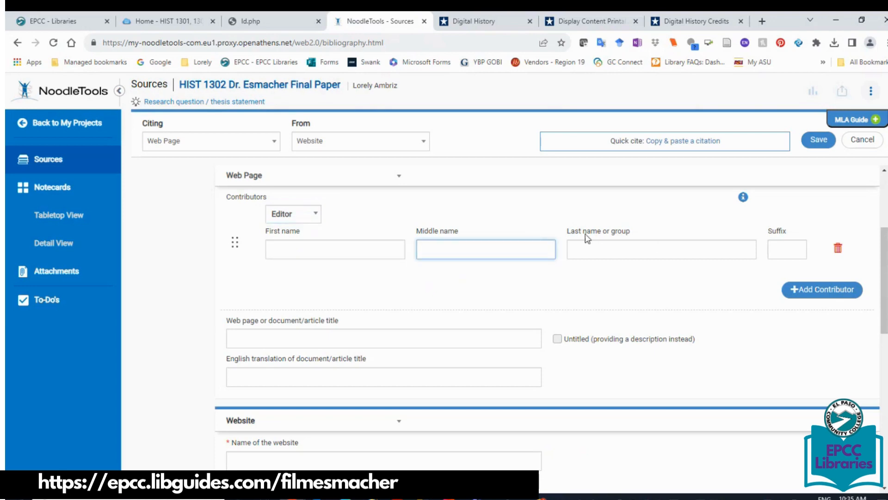
click(601, 250)
text(Digital)
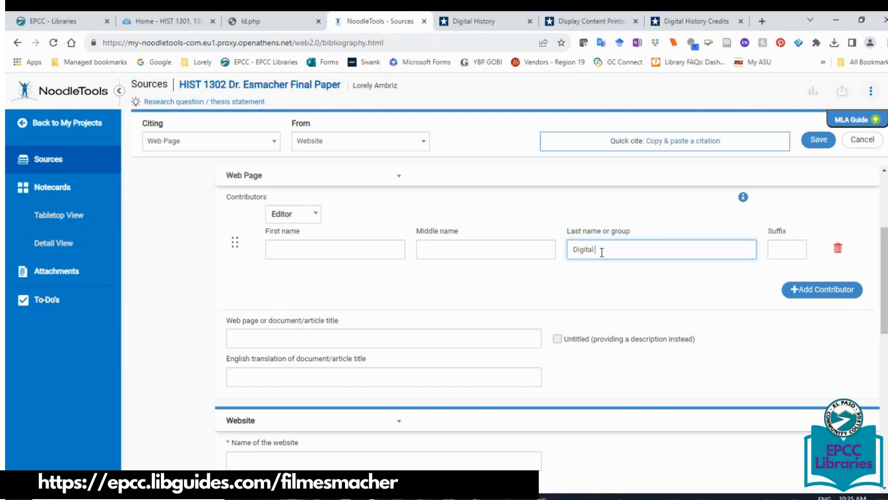
text( Hsotry)
key(BackSpace)
key(BackSpace)
key(BackSpace)
key(BackSpace)
key(BackSpace)
text(tory)
Copy the 'Overview of the Gilded Age' heading from the Digital History page.
click(255, 340)
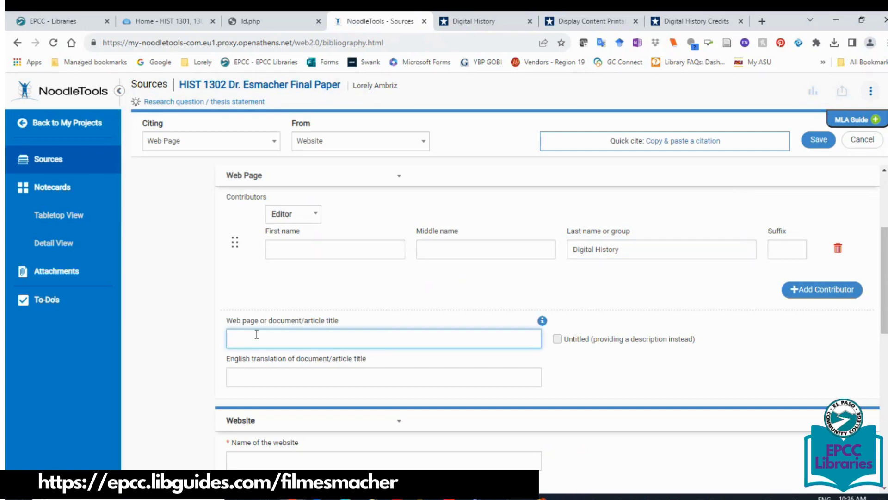
click(484, 21)
drag(481, 280, 346, 276)
key(ctrl+c)
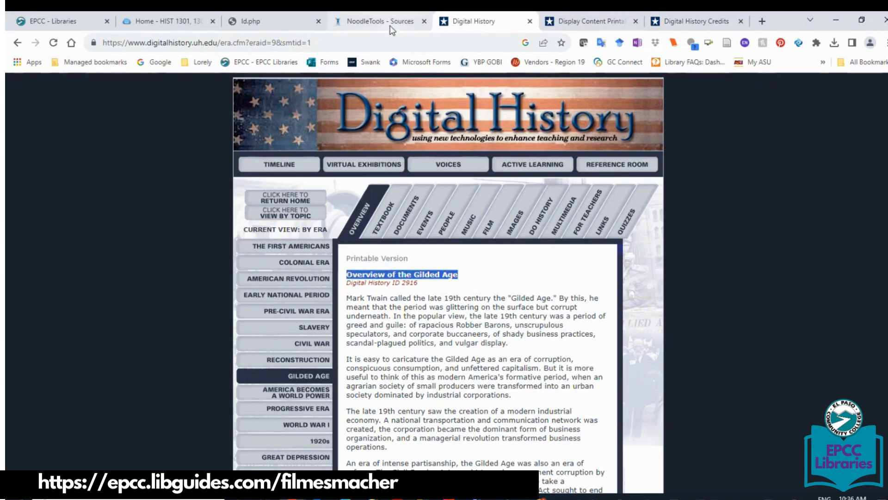
click(381, 21)
Paste 'Overview of the Gilded Age' as the page title and enter Digital History as the website name.
key(ctrl+v)
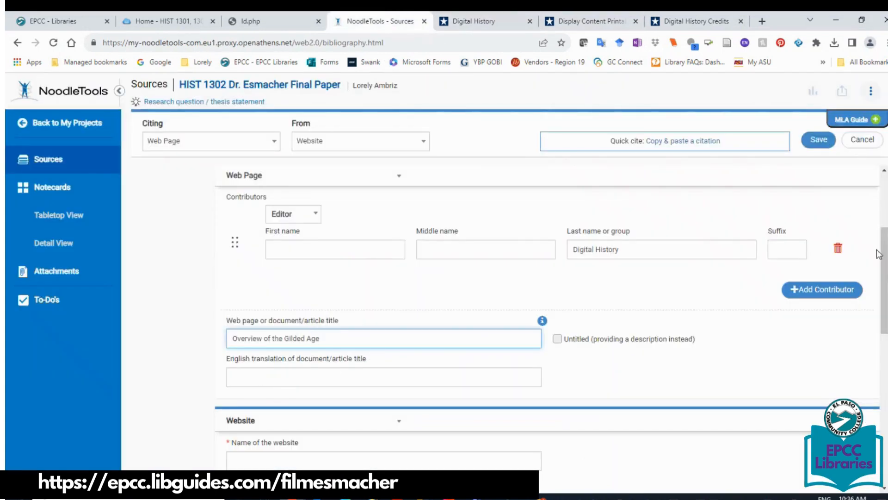
drag(883, 264, 874, 318)
scroll(874, 317, down, 2)
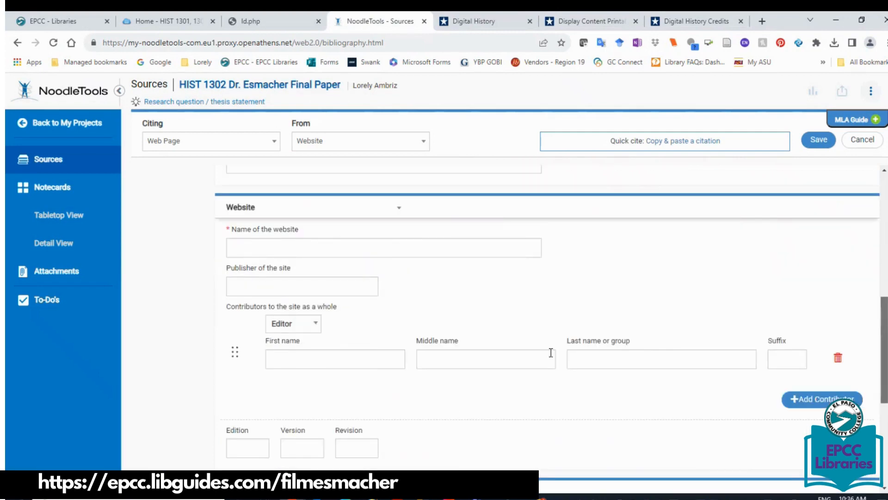
click(333, 245)
text(Di)
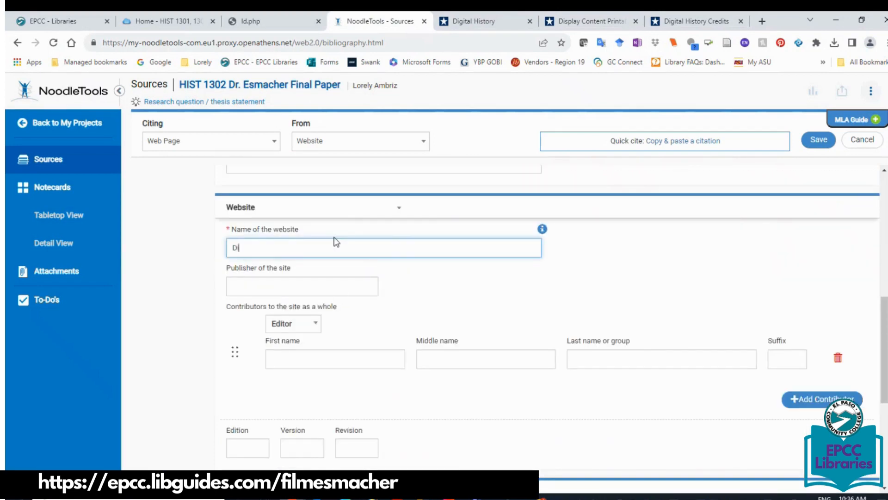
text(gital Hisotry)
key(BackSpace)
key(BackSpace)
key(BackSpace)
key(BackSpace)
key(BackSpace)
text(tory)
click(506, 24)
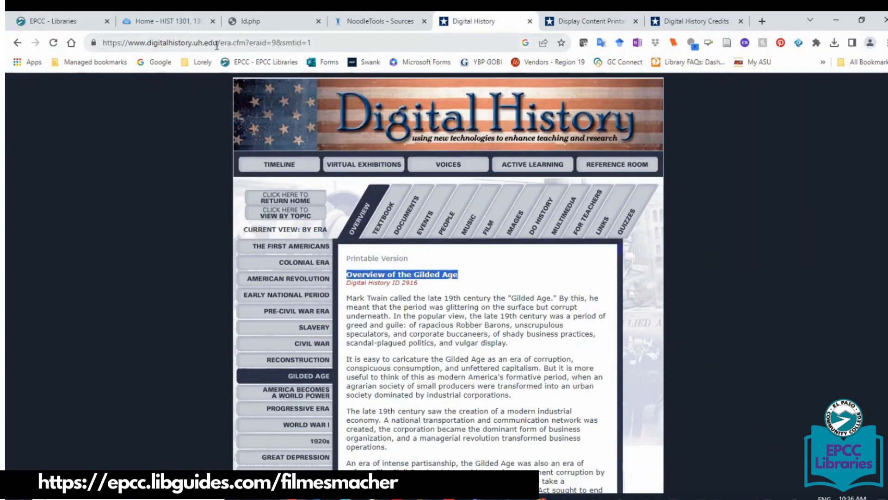
Load the Digital History home page and copy the sponsor 'College of Education at the University of Houston' from Credits.
drag(220, 43, 324, 44)
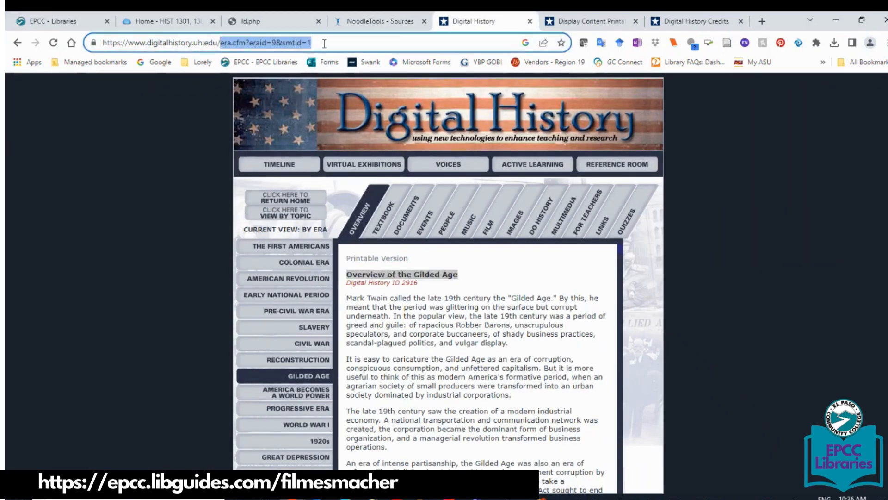
key(BackSpace)
key(Return)
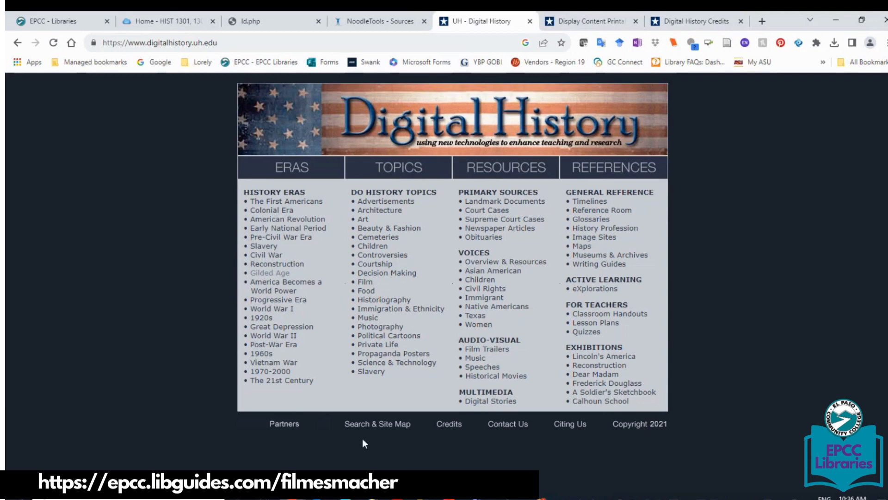
click(450, 424)
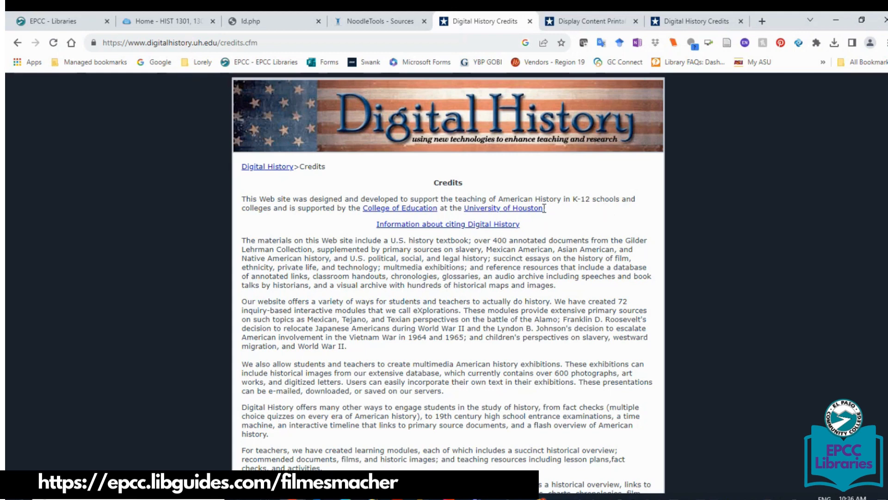
drag(544, 208, 364, 207)
key(ctrl+c)
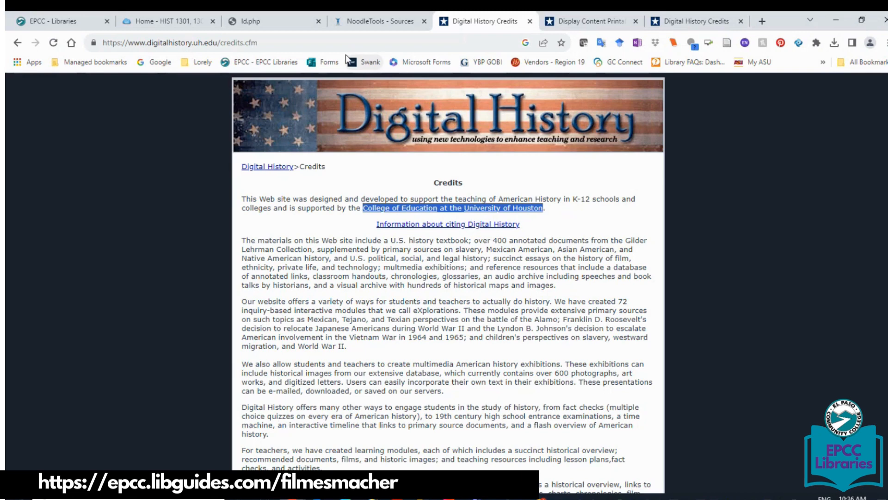
click(358, 21)
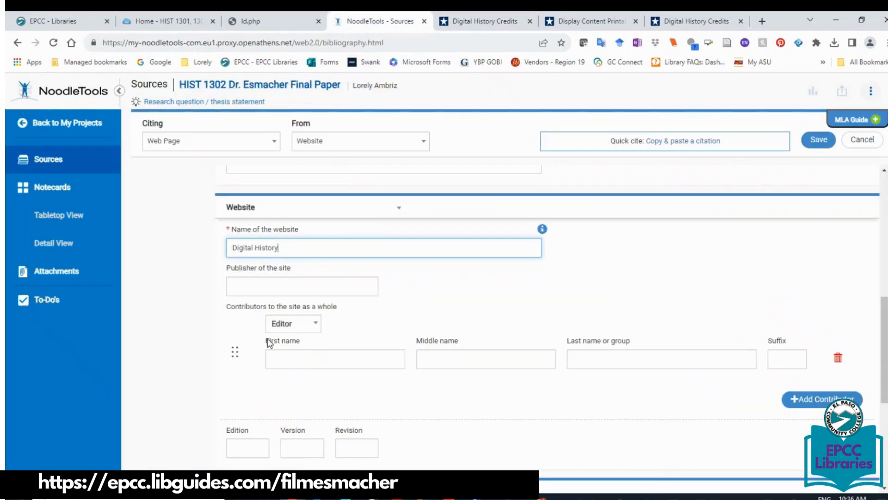
Paste the copied sponsor name into both the Publisher field and the contributor group name field.
click(254, 289)
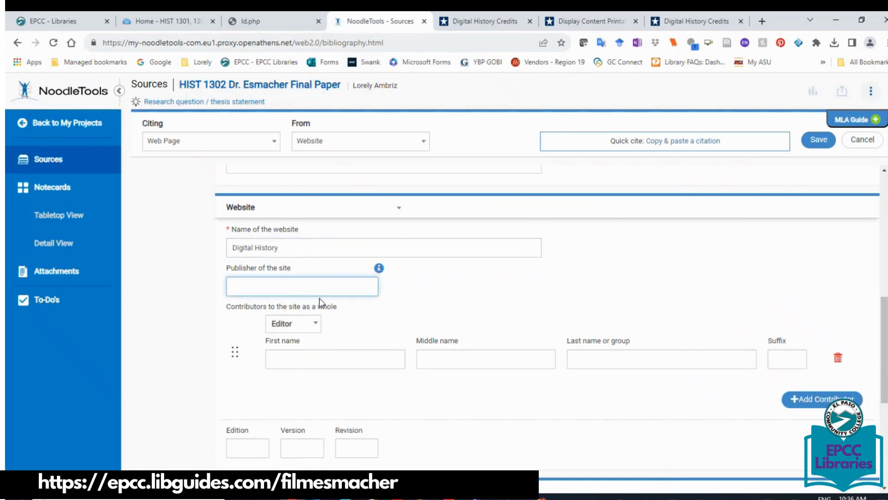
key(ctrl+v)
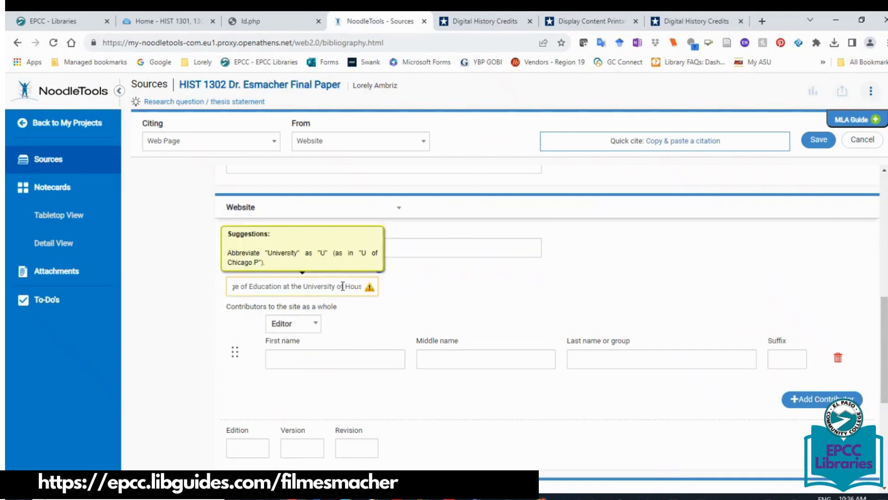
drag(345, 286, 182, 284)
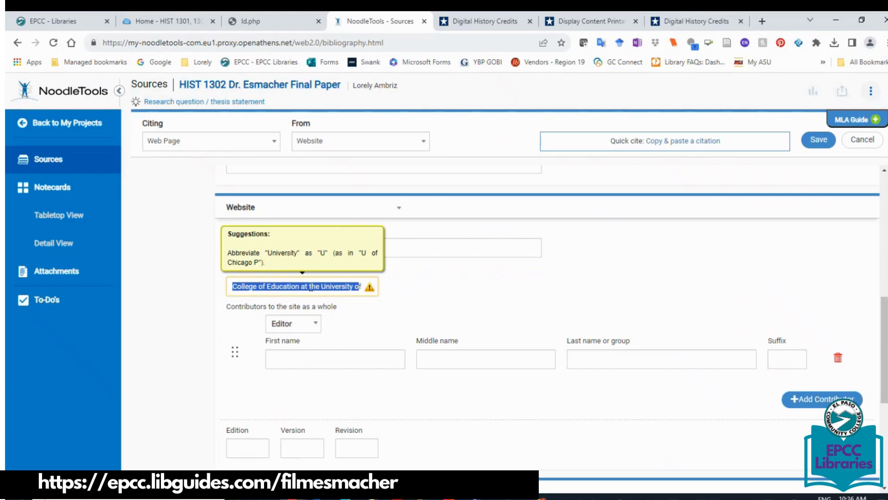
click(573, 359)
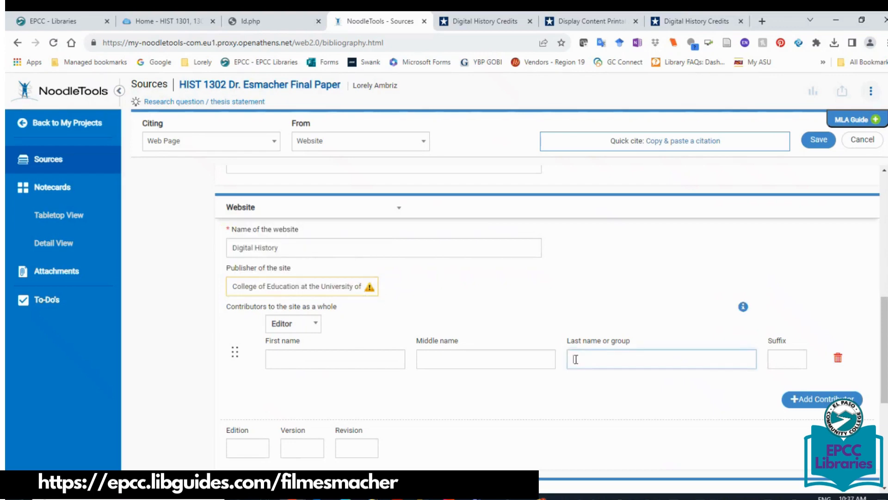
key(ctrl+v)
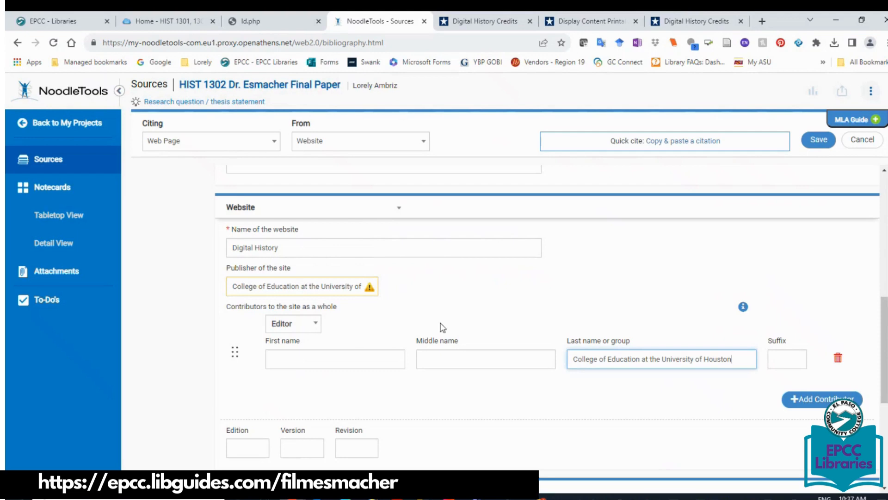
Trim the publisher to 'University of Houston' and the group editor to 'College of Education'.
drag(322, 287, 193, 285)
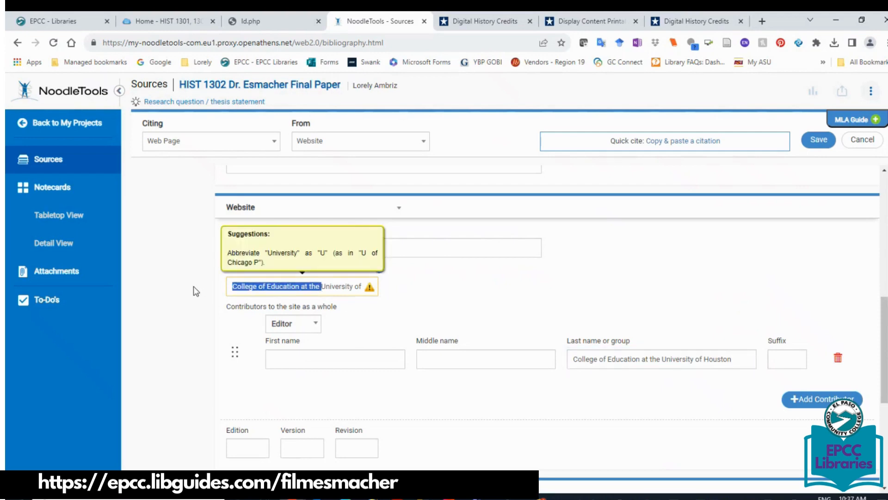
key(BackSpace)
click(635, 359)
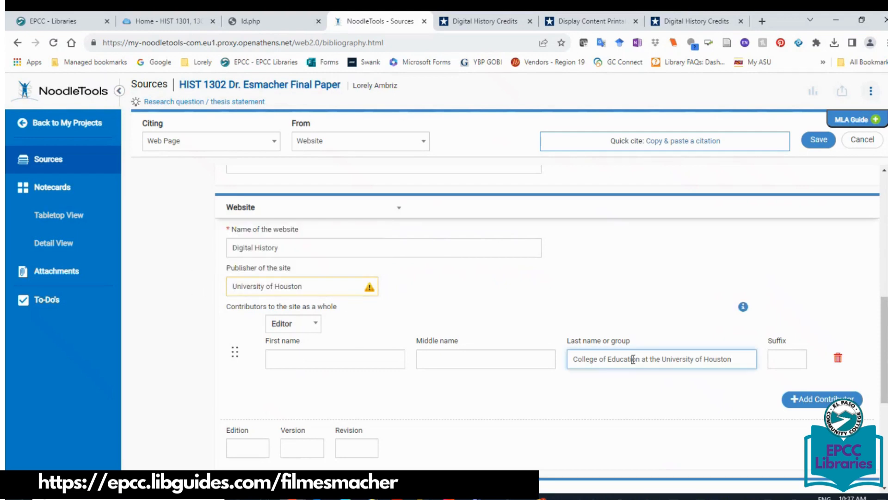
drag(640, 359, 793, 352)
key(BackSpace)
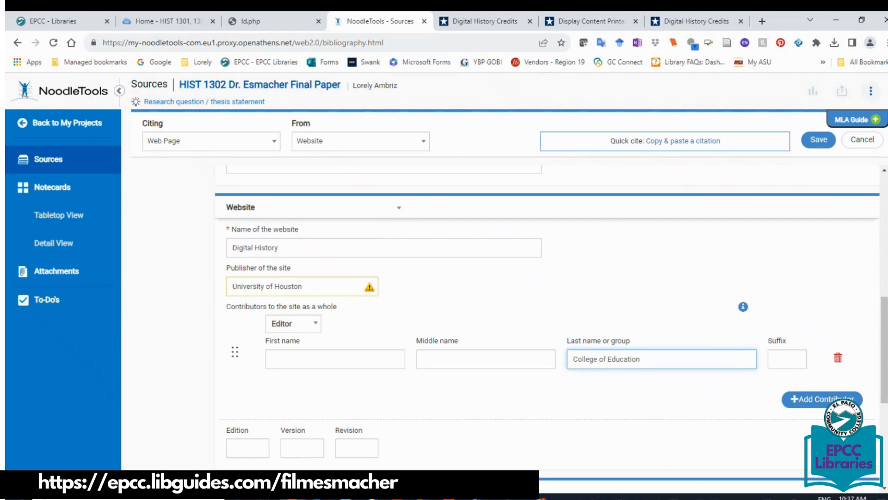
scroll(858, 322, down, 5)
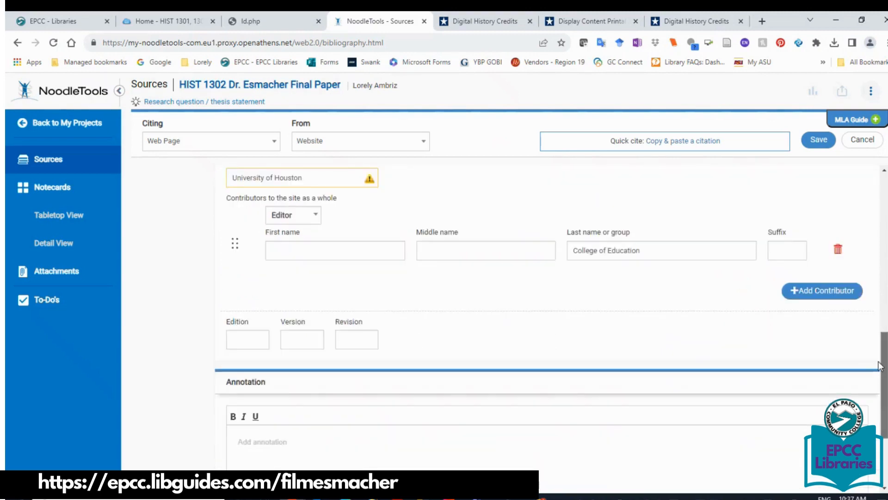
scroll(546, 319, down, 1)
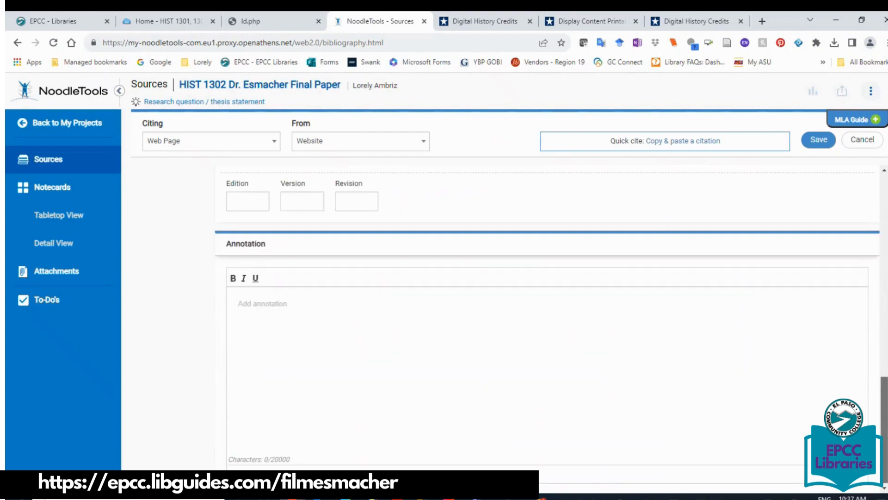
On the Gilded Age page, find 'labor un' and copy the labor unions chapter description.
click(465, 22)
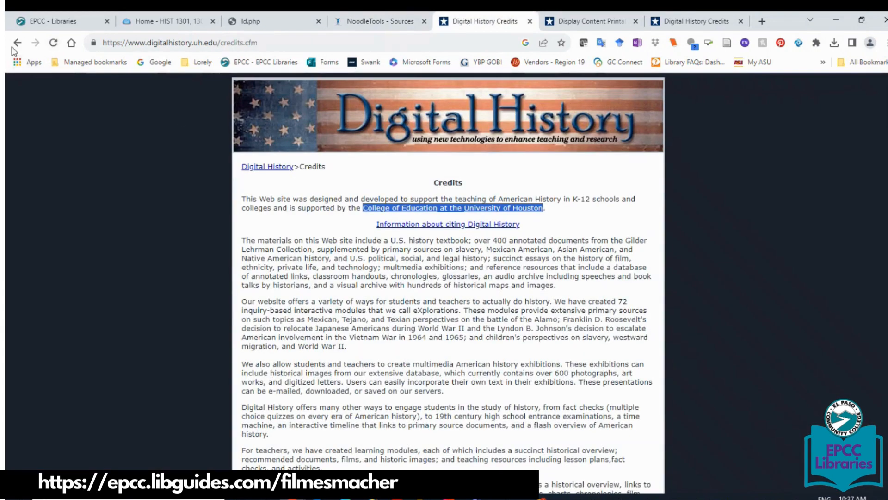
click(17, 43)
click(16, 43)
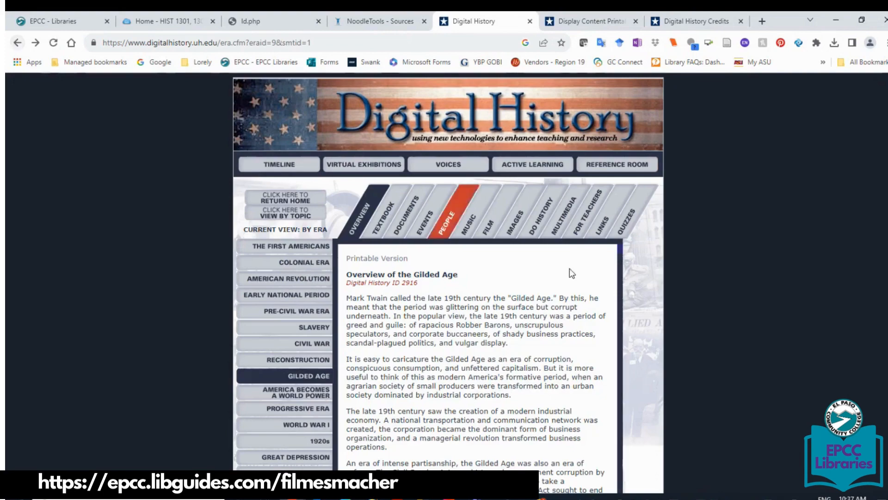
key(ctrl+f)
text(labor un)
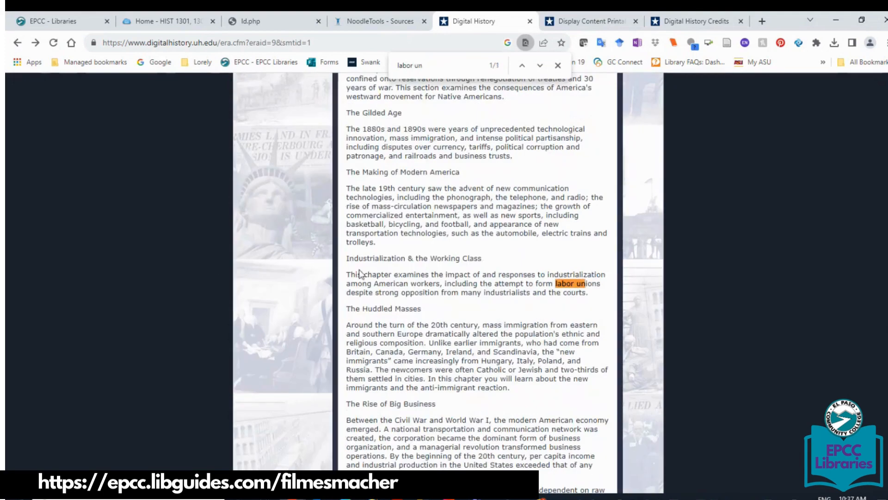
drag(348, 274, 590, 295)
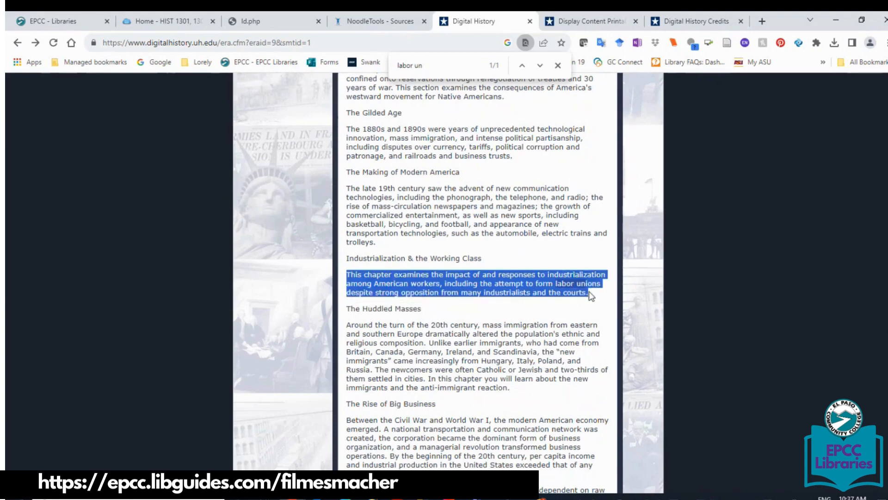
click(376, 21)
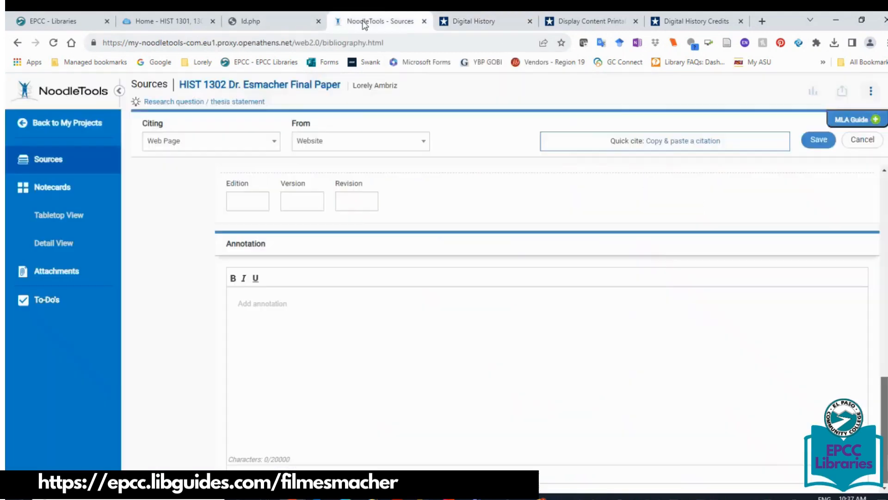
Annotate with the quoted chapter description plus 'Labor unions were bla bla...', then save the citation.
click(252, 306)
text("This chapter examines the impact of and responses to industrialization among American workers, including the attempt to form labor unions despite strong opposition from many industrialists and the courts.)
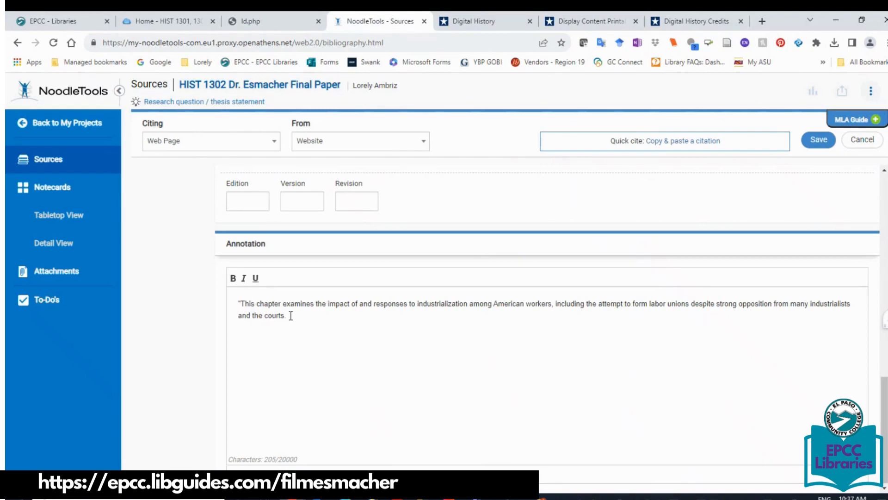
text(")
text(This)
key(BackSpace)
key(BackSpace)
key(BackSpace)
key(BackSpace)
text(Labor unions wer)
text(e balba)
key(BackSpace)
key(BackSpace)
key(BackSpace)
key(BackSpace)
text(la ba)
key(BackSpace)
text(la...)
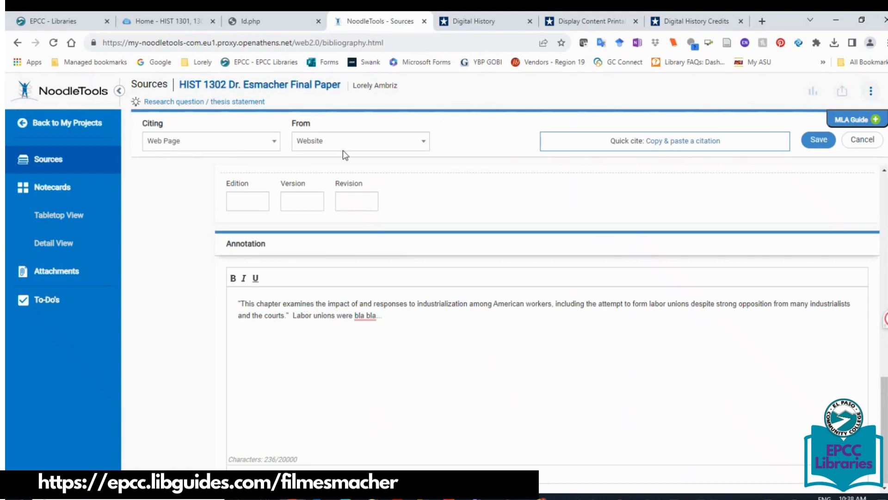
click(817, 140)
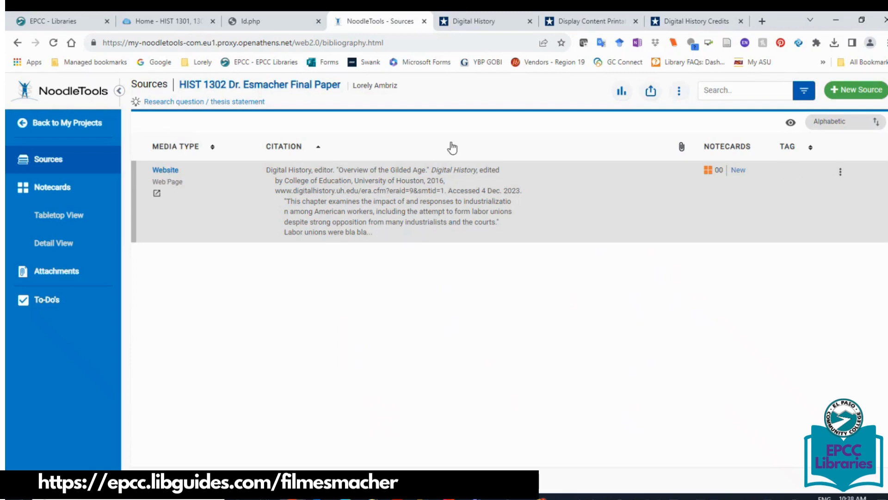
Check the saved citation's live Gilded Age page, then come back to the HIST 1302 sources list.
click(157, 194)
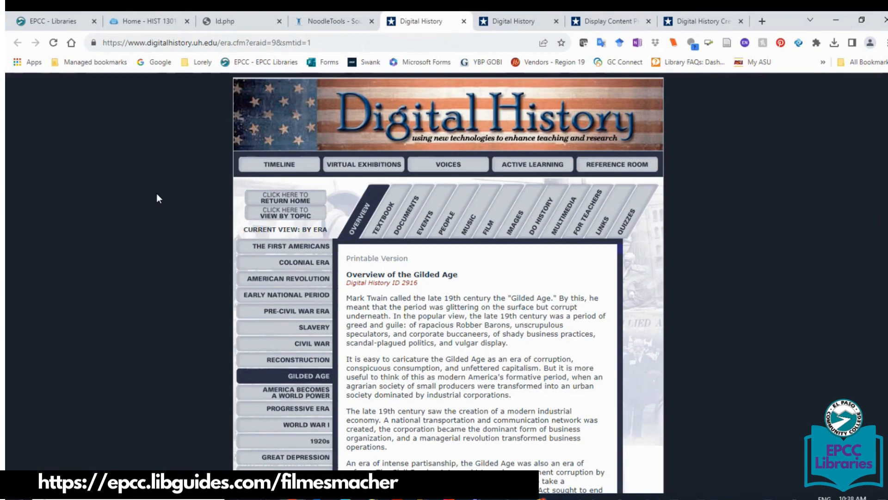
click(346, 21)
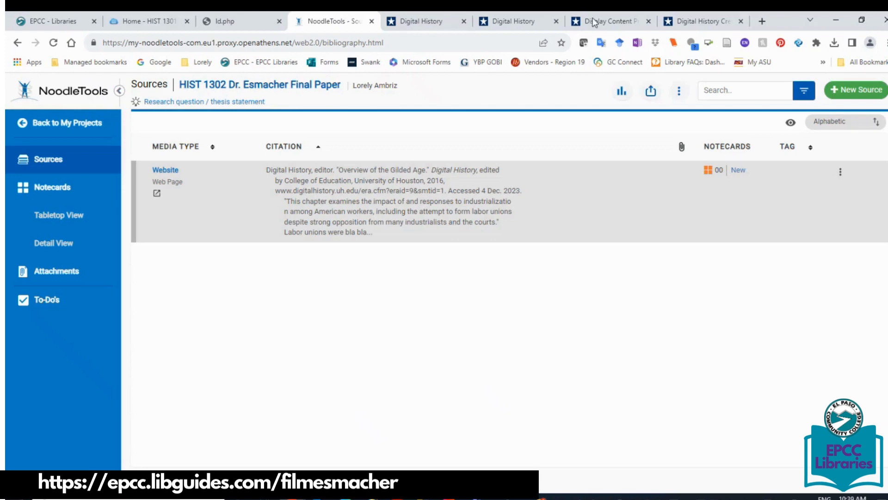
View and close the Digital History source's MLA in-text citation, then return to the LibGuides guide.
click(840, 172)
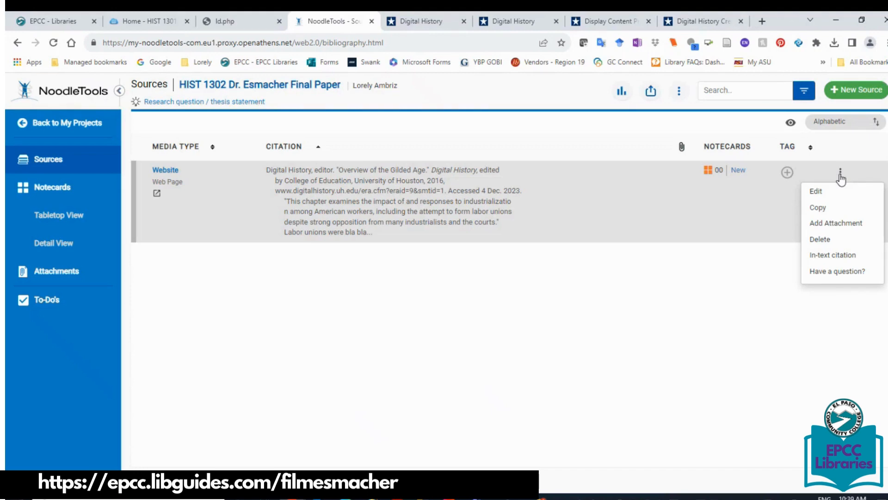
click(861, 255)
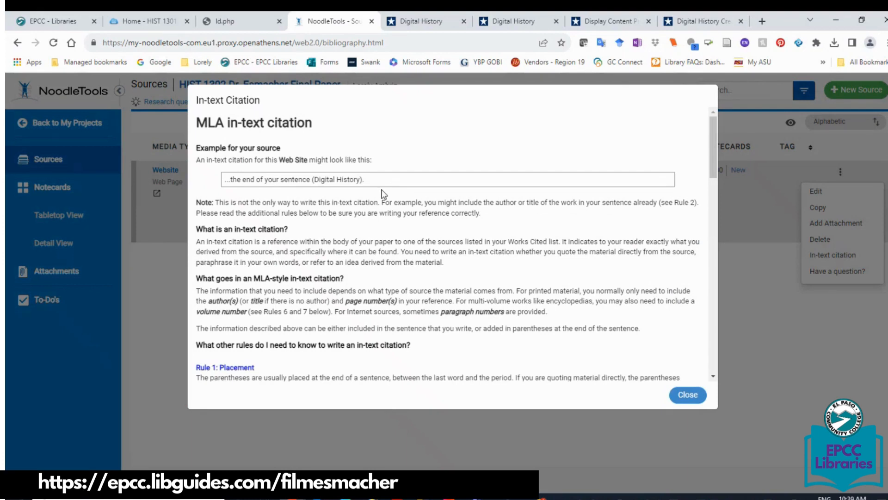
click(696, 402)
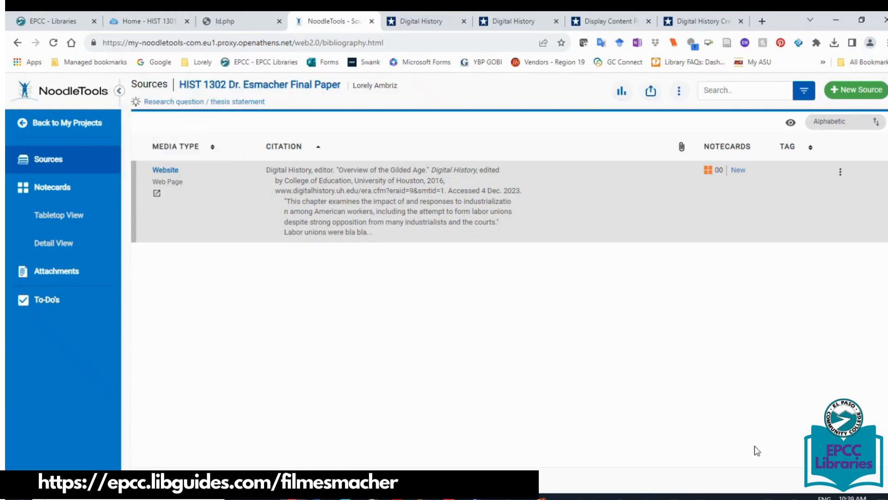
click(153, 22)
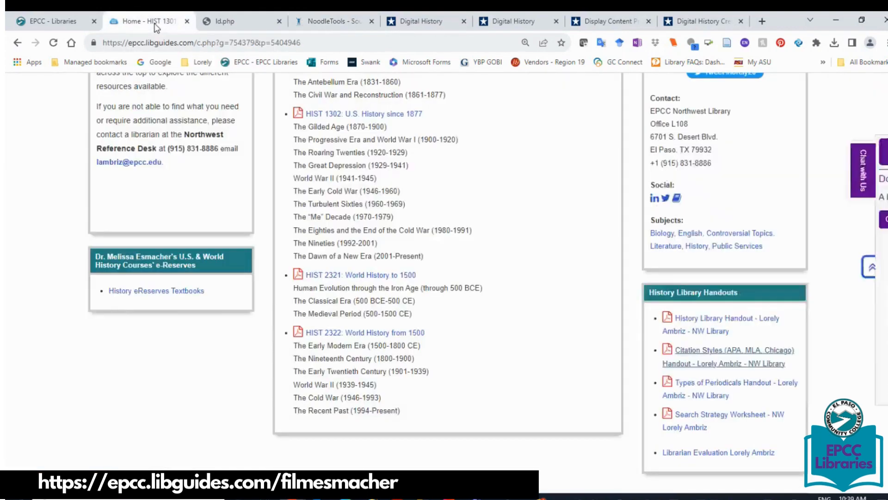
Dismiss the chat popup, go to Articles/Databases, and search Credo Reference for 'gilded age'.
click(716, 219)
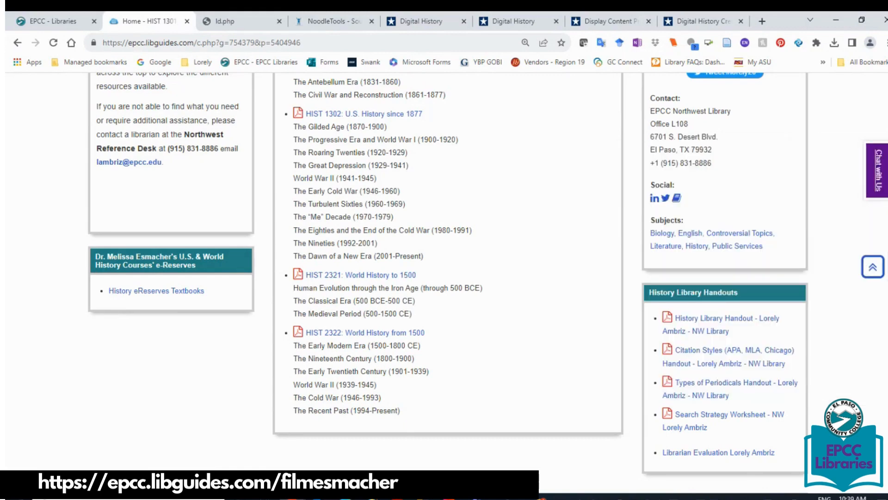
scroll(717, 219, up, 5)
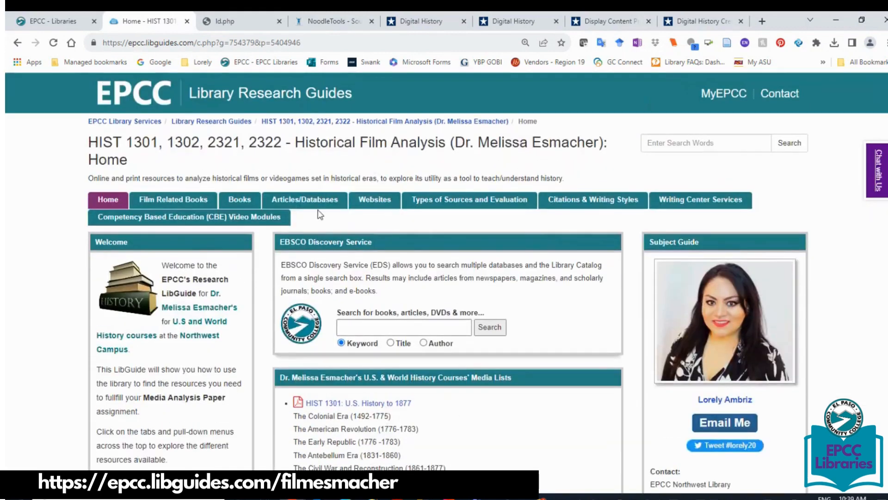
click(318, 204)
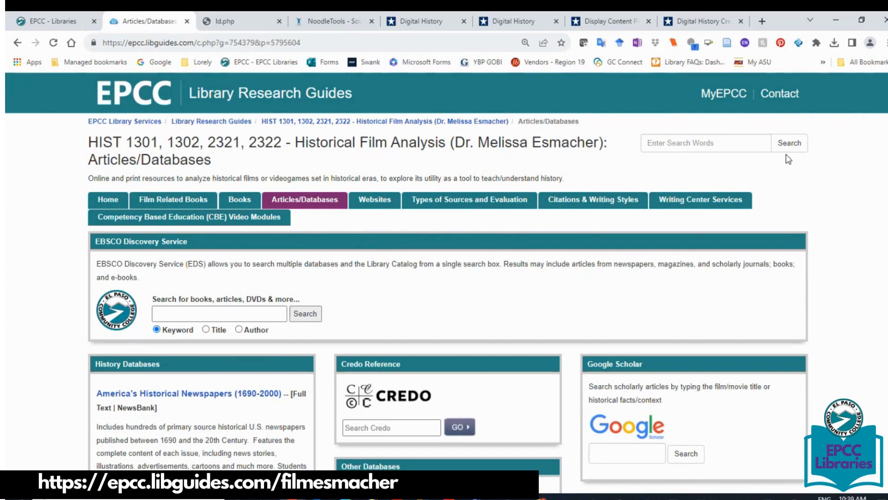
scroll(828, 198, down, 5)
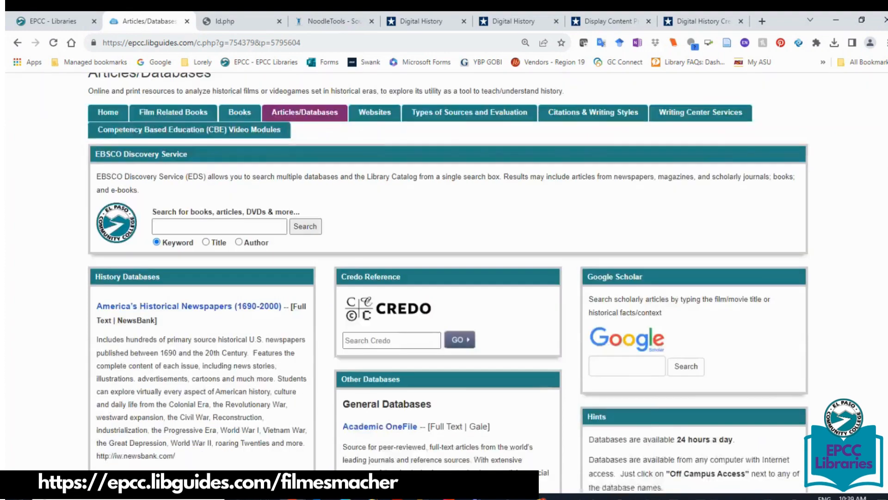
click(386, 211)
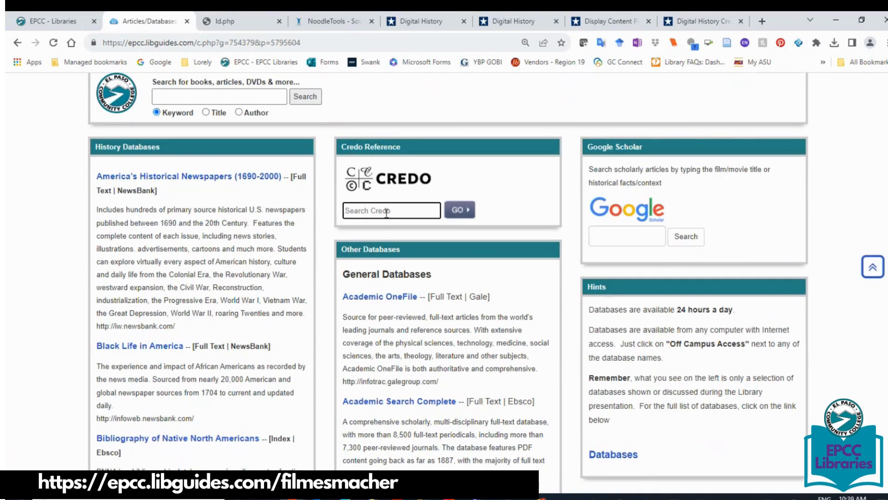
text("gilded age")
key(Return)
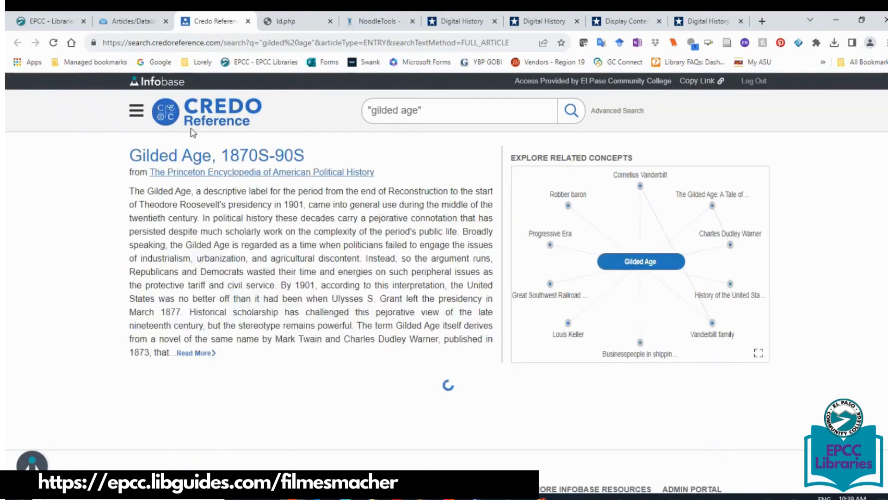
Open the 'Gilded Age, 1870S-90S' result and display its Citation dialog.
click(181, 162)
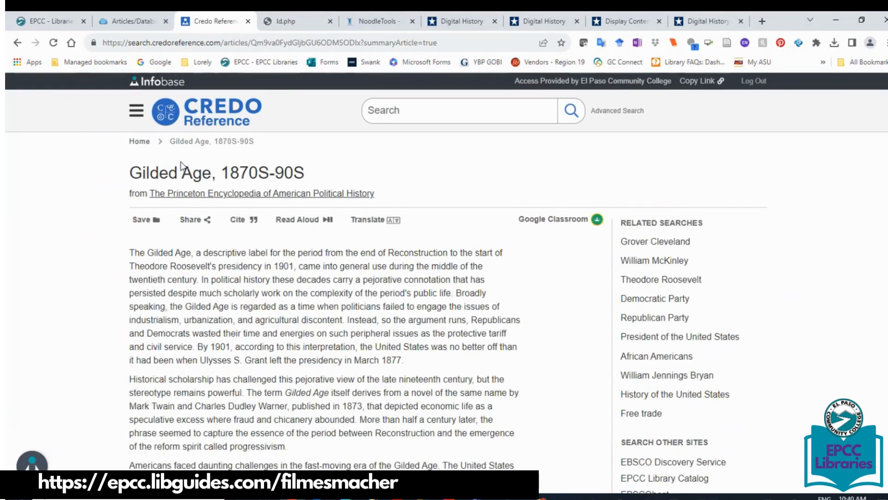
click(246, 221)
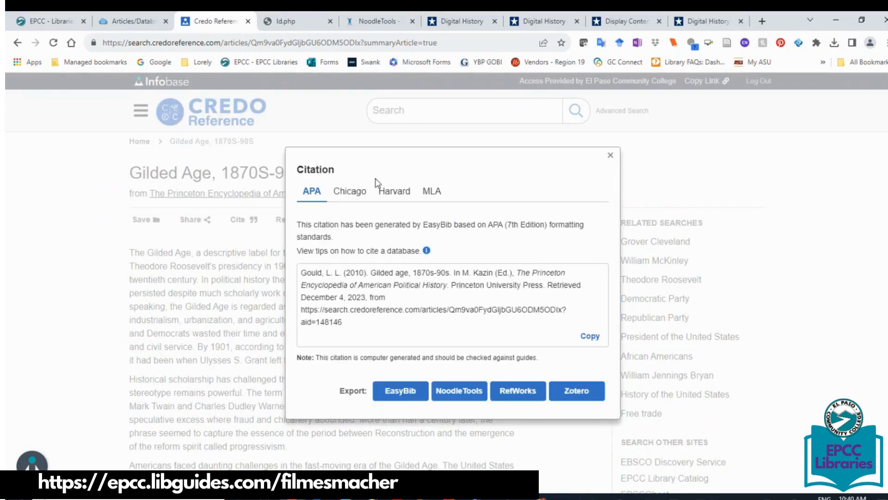
Switch the citation to MLA format and export it to NoodleTools.
click(437, 193)
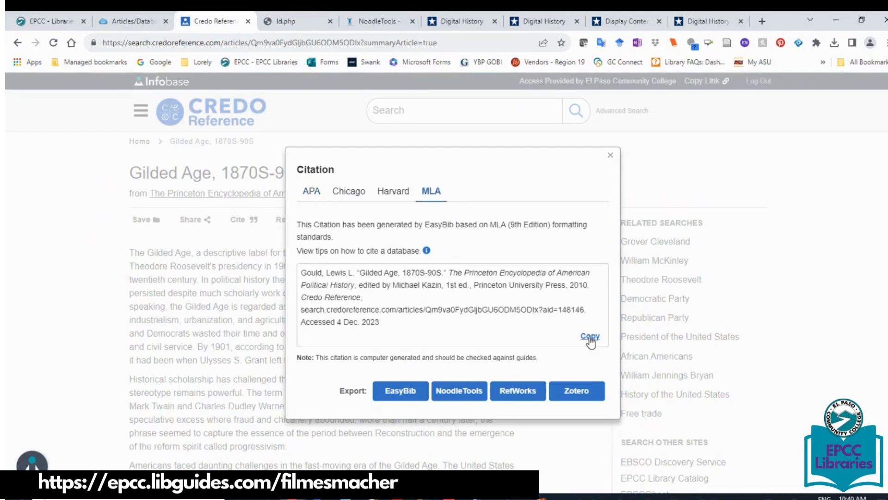
click(453, 398)
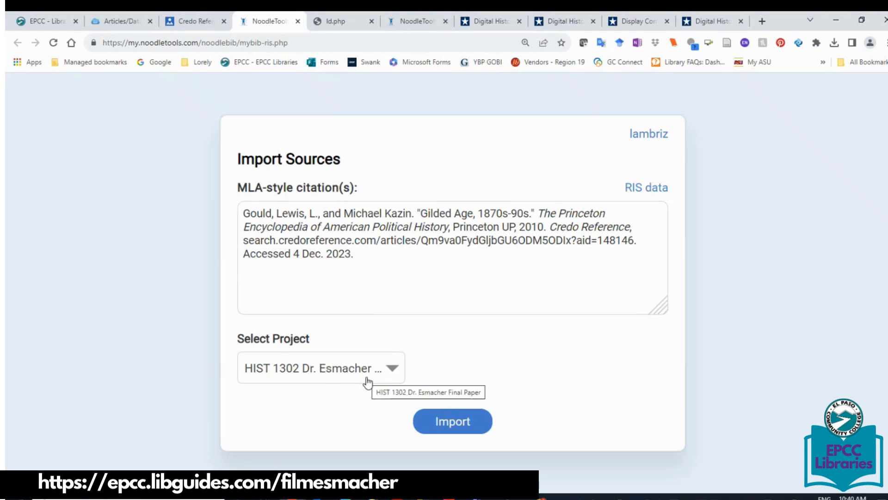
Import the citation into the HIST 1302 final paper project, confirm it in the refreshed sources list.
click(385, 378)
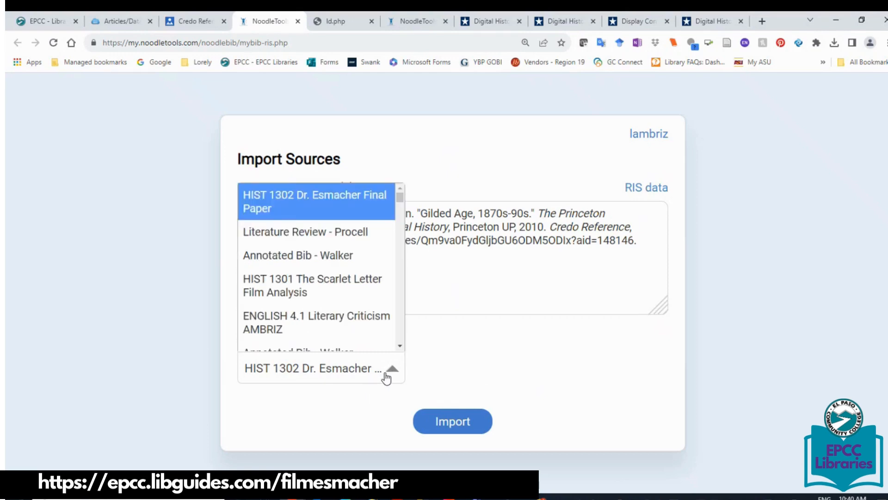
click(463, 425)
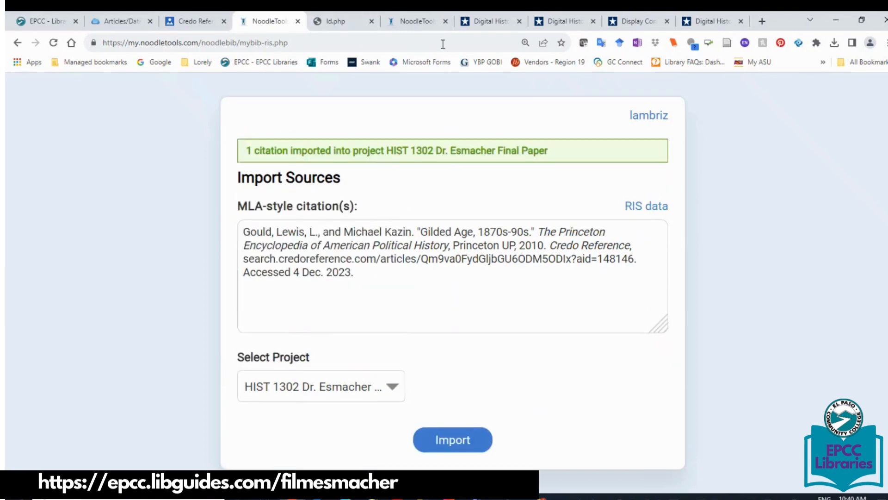
click(418, 23)
click(53, 43)
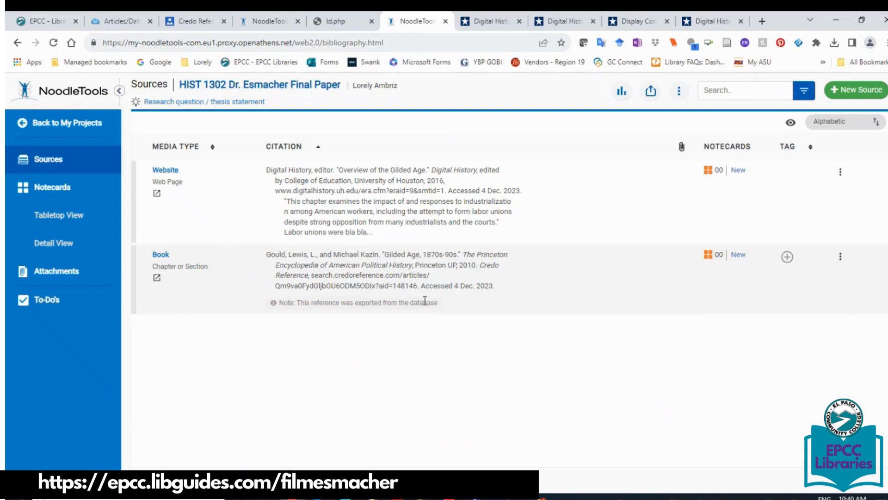
click(841, 256)
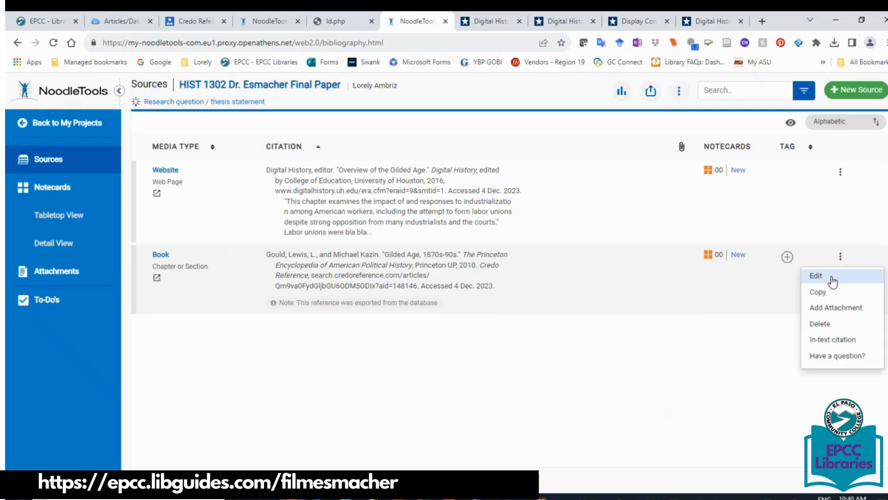
click(196, 21)
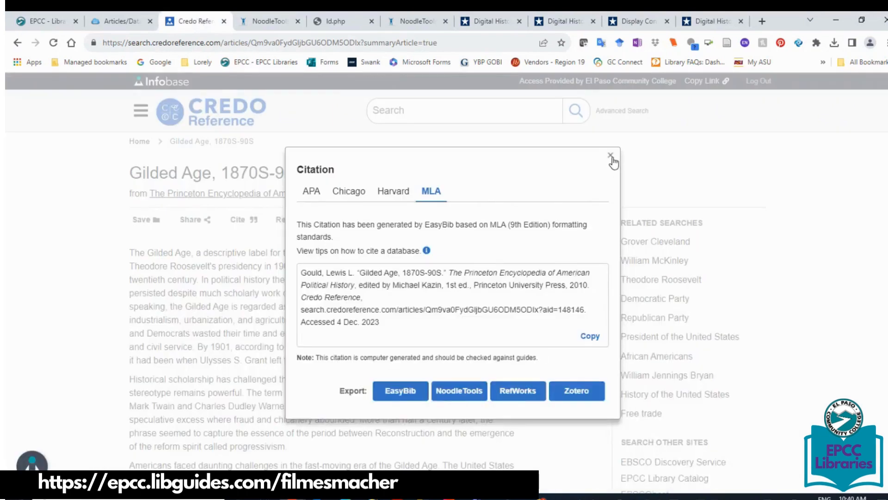
Find 'labor' in the Credo Gilded Age article and select the 'The Republicans were then…' paragraph.
click(610, 156)
key(ctrl+f)
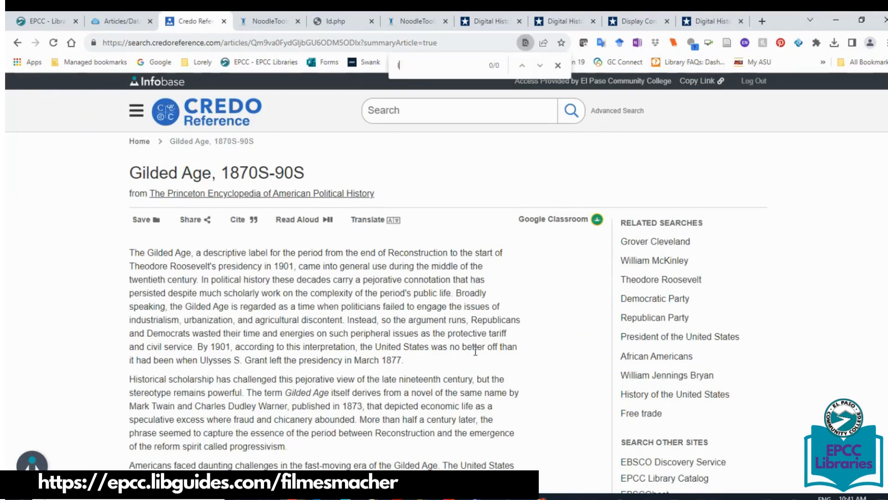
text(labor i)
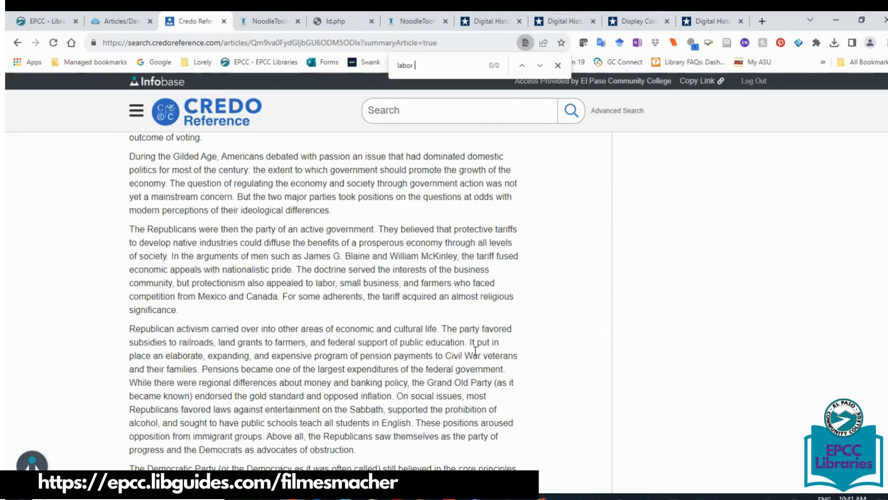
key(BackSpace)
text(un)
key(BackSpace)
key(BackSpace)
key(BackSpace)
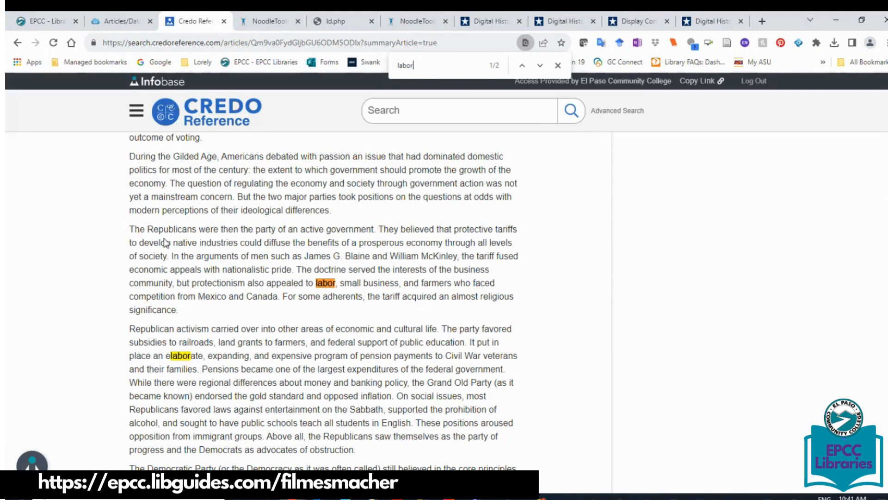
drag(130, 228, 194, 317)
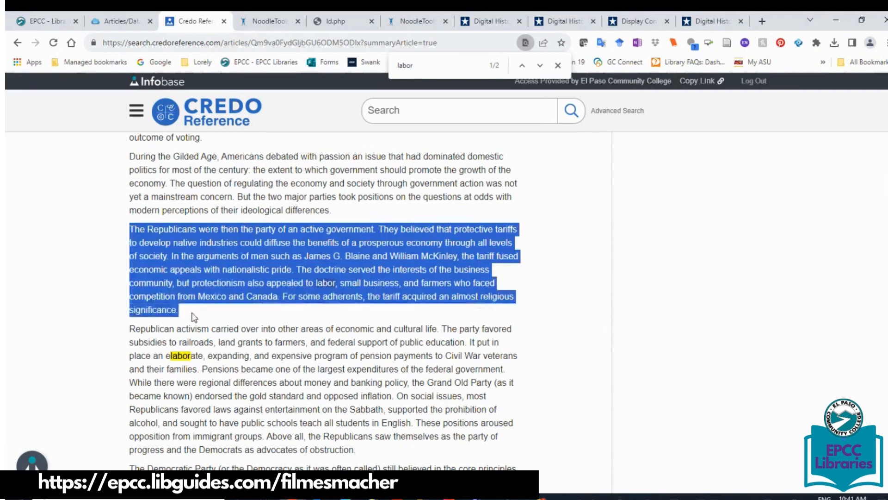
click(402, 23)
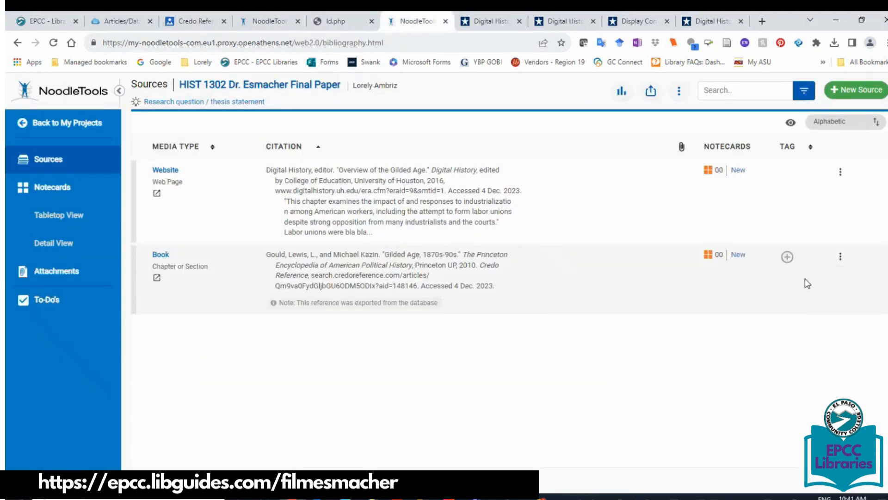
Paste the Republican protective-tariffs paragraph into the Gilded Age book citation's Annotation and save it.
drag(884, 219, 883, 439)
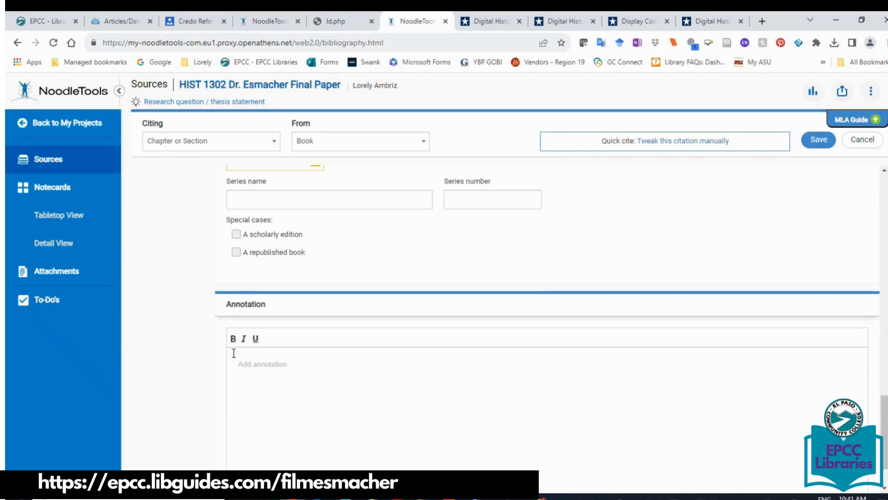
click(234, 353)
text("The Republicans were then the party of an active government. They believed that protective tariffs to develop native industries could diffuse the benefits of a prosperous economy through all levels of society. In the arguments of men such as James G. Blaine and William McKinley, the tariff fused economic appeals with nationalistic pride. The doctrine served the interests of the business community, but protectionism also appealed to labor, small business, and farmers who faced competition from Mexico and Canada. For some adherents, the tariff acquired an almost religious significance.")
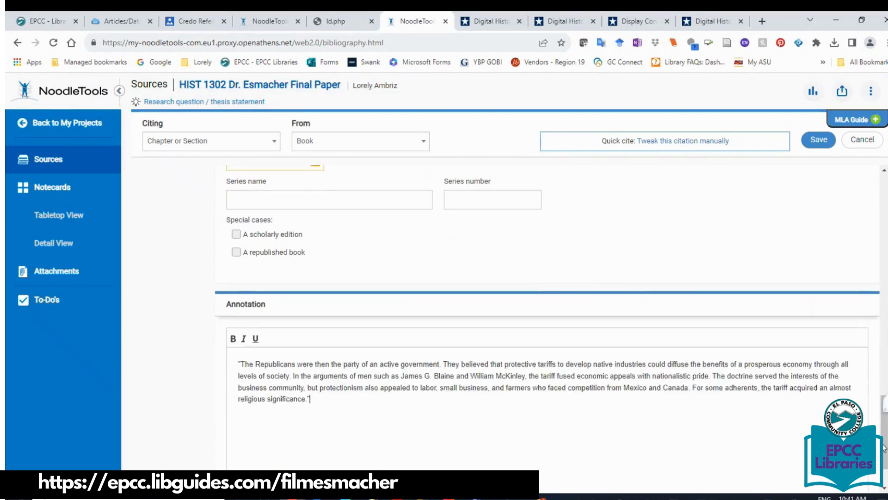
drag(884, 442, 887, 457)
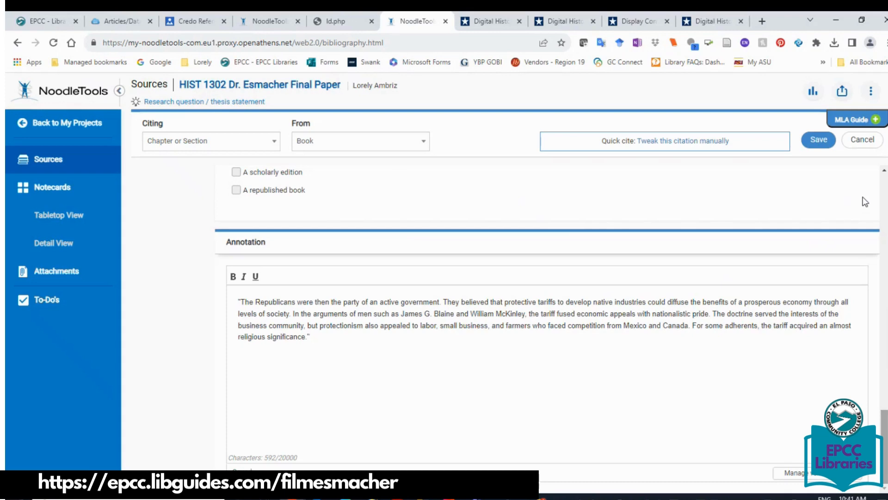
click(818, 139)
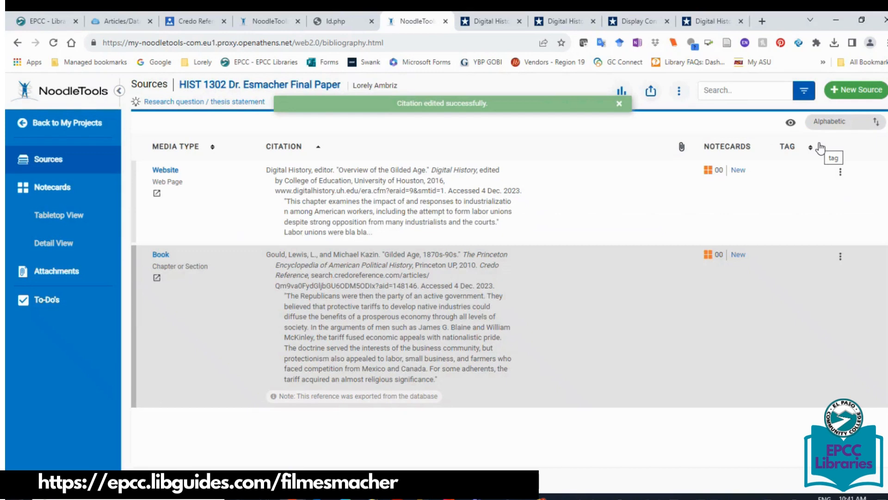
click(184, 22)
Return to the EPCC LibGuides Articles/Databases page and launch JSTOR Essential.
click(18, 42)
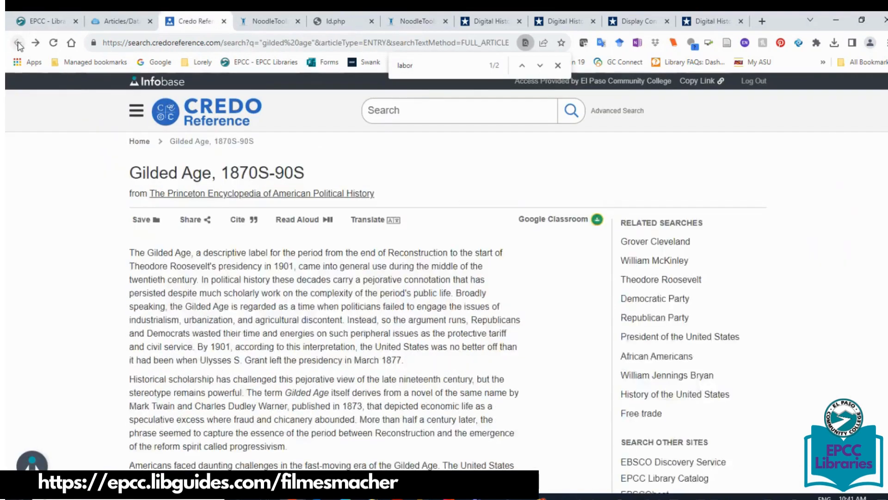
click(18, 43)
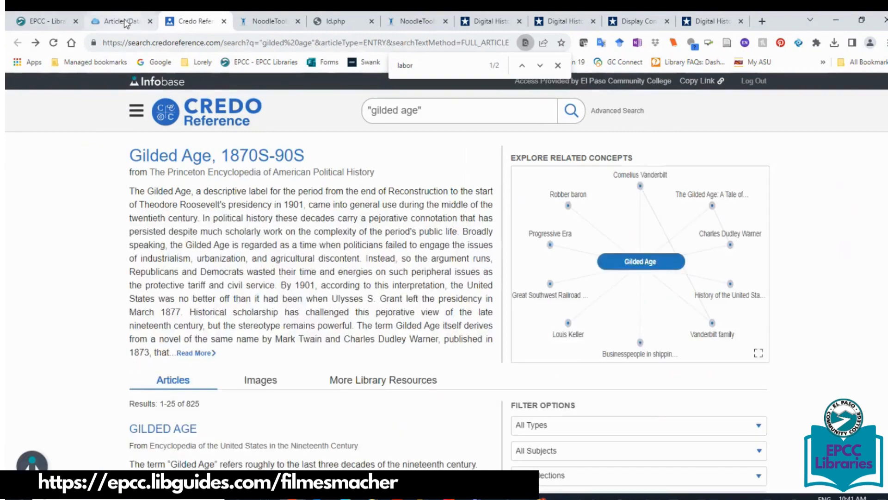
click(129, 22)
scroll(324, 273, down, 13)
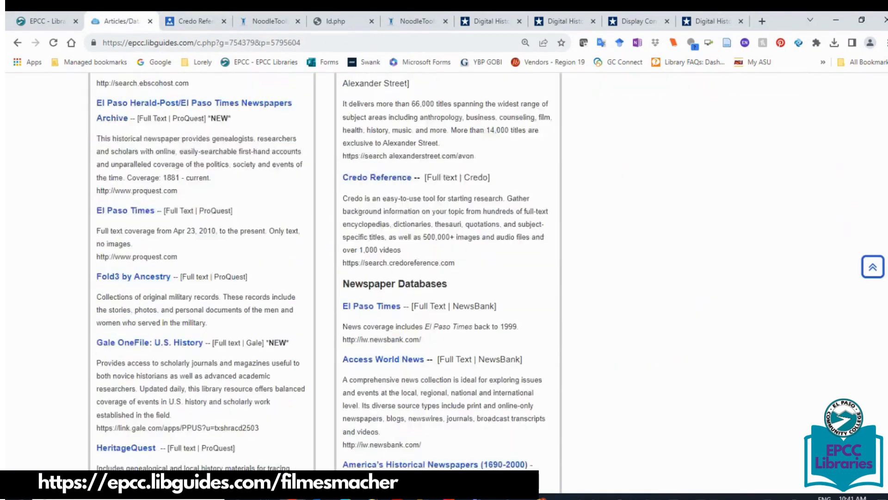
scroll(883, 353, down, 6)
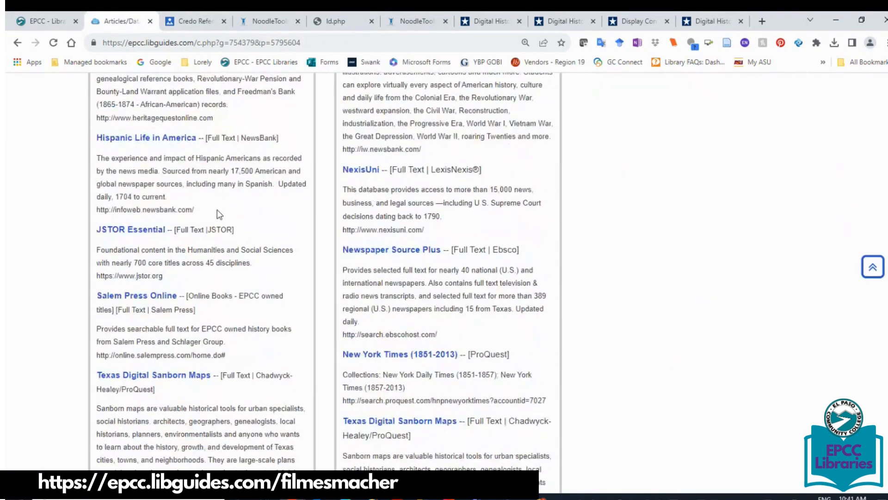
click(137, 234)
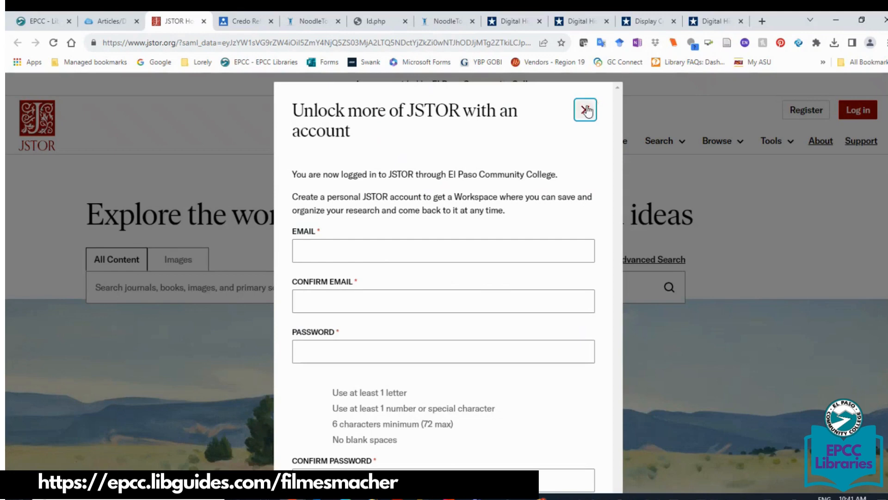
Search JSTOR for "gilded age" AND "labor unions" and show the citations for Workers and Diplomacy.
click(585, 110)
click(130, 290)
text(")
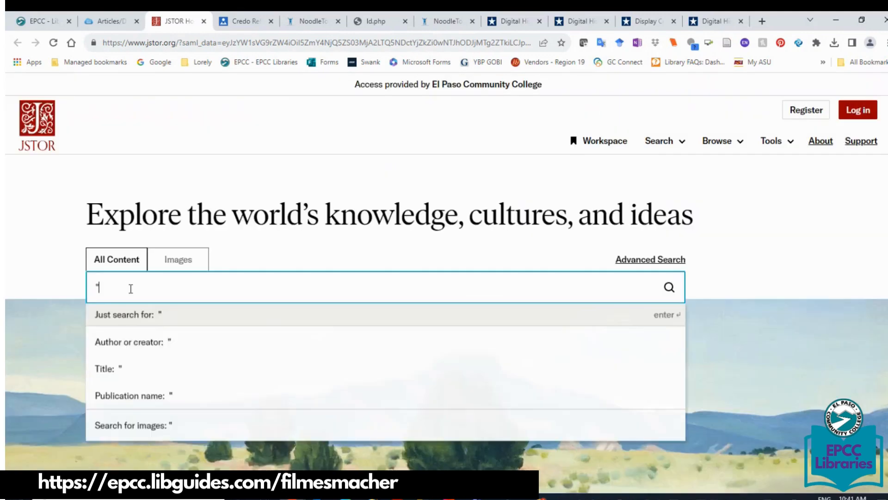
text(gilded )
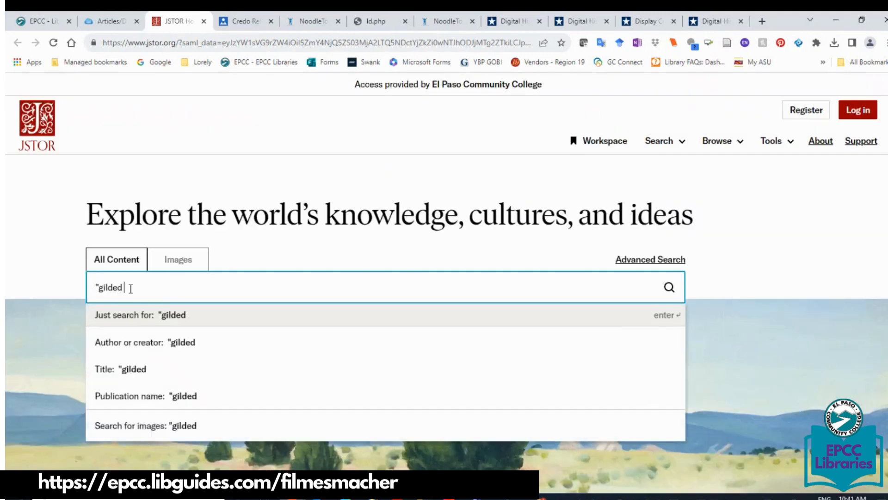
text(age" A)
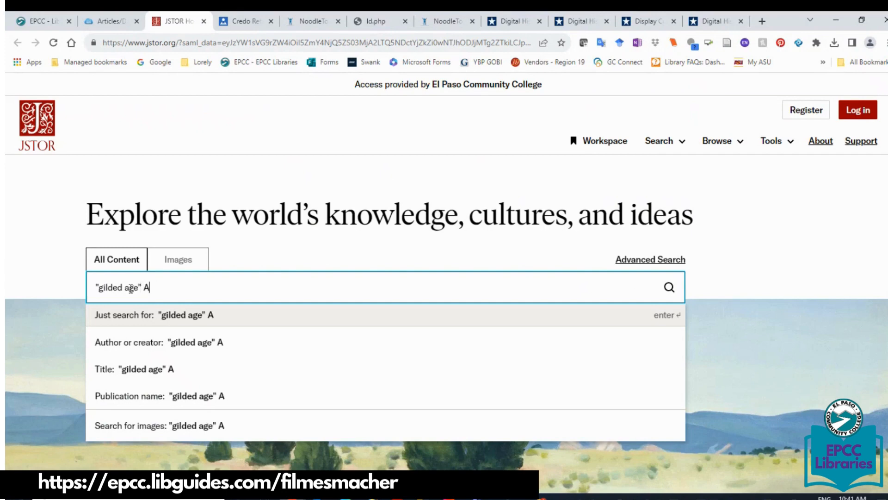
text(ND "labor un)
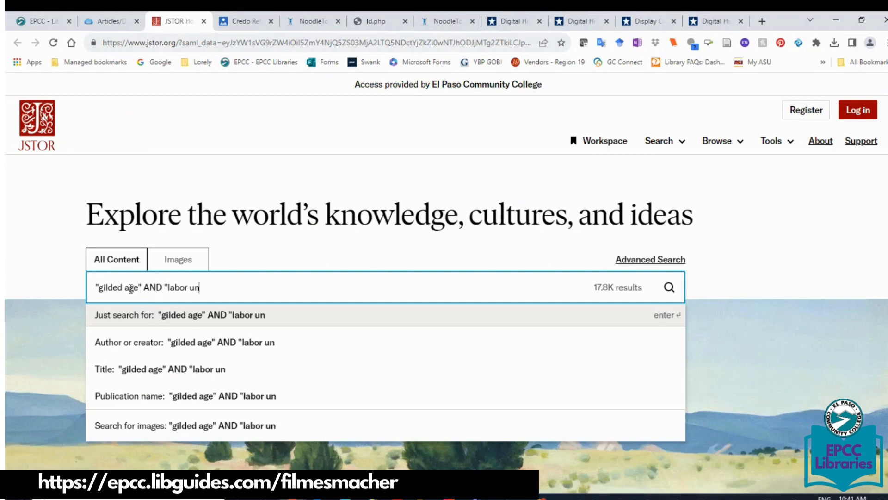
text(ions")
key(Return)
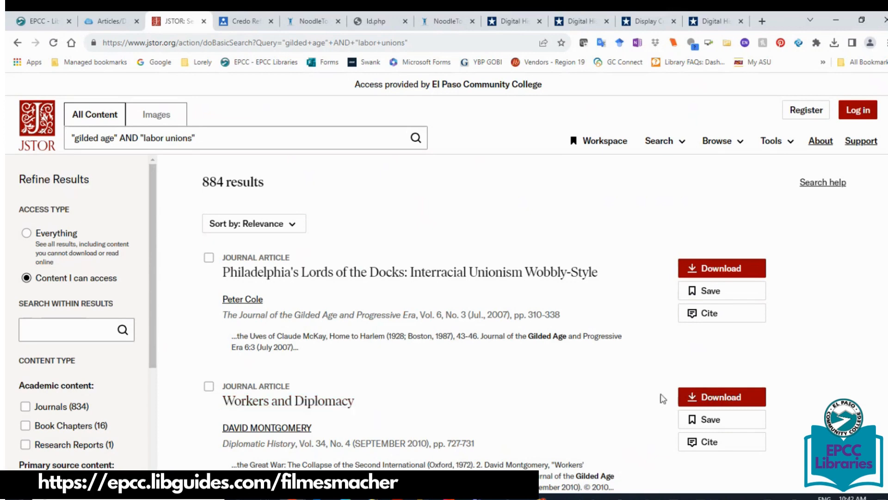
click(726, 447)
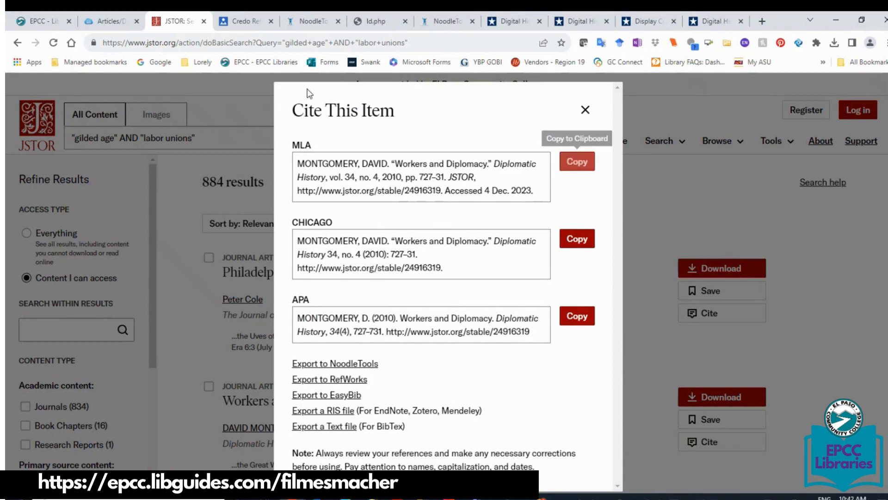
Import the Workers and Diplomacy citation into the HIST 1302 project and refresh its Sources list.
click(335, 365)
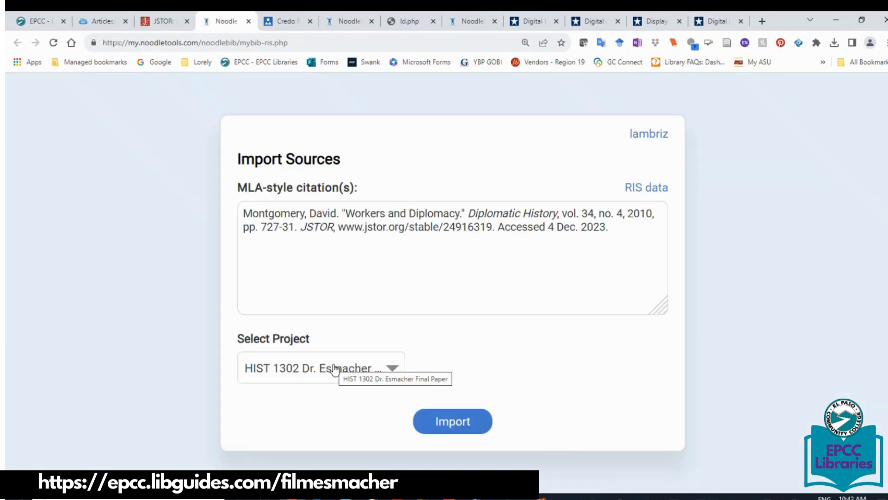
click(466, 430)
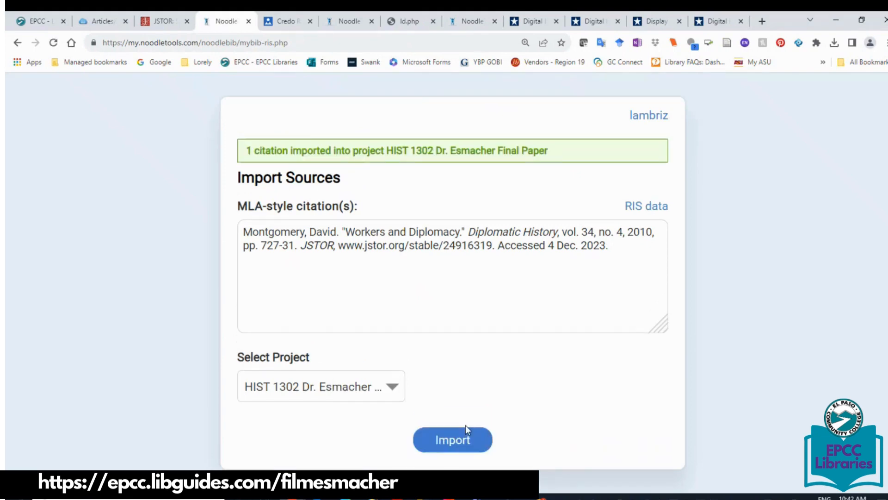
click(463, 20)
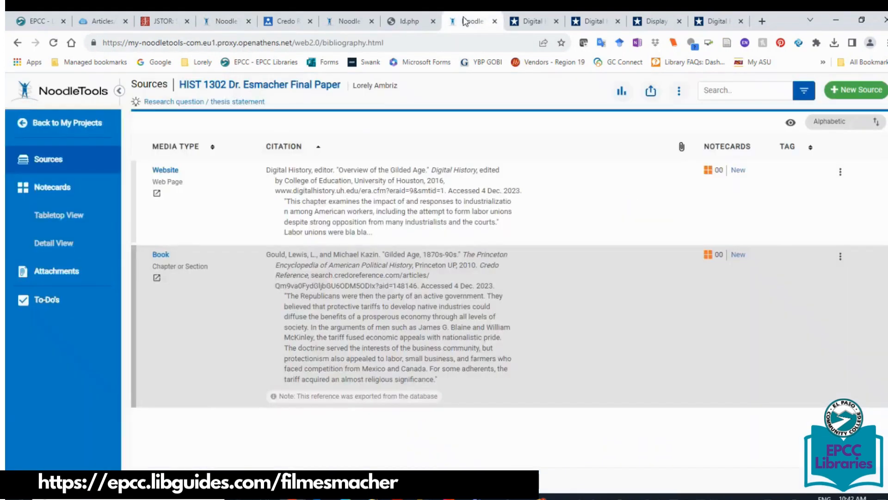
click(53, 42)
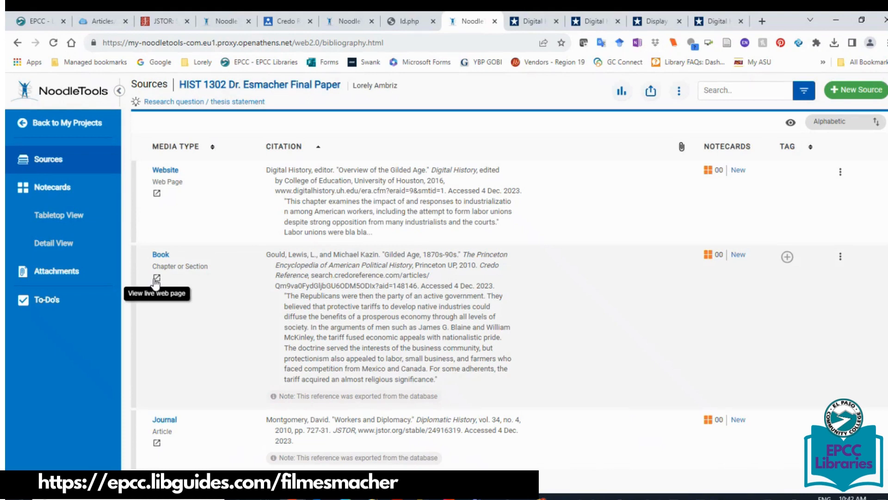
click(102, 22)
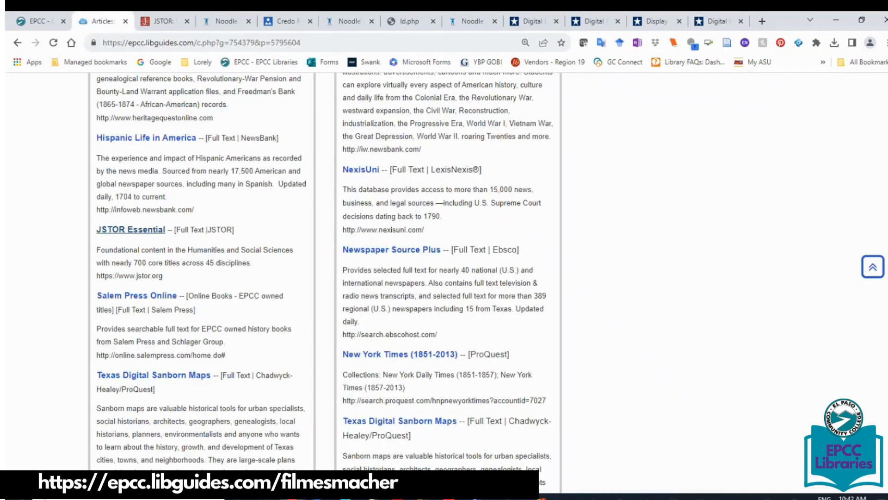
Run an EBSCO Discovery Service search for "gilded age" from the guide's search box.
scroll(107, 199, up, 20)
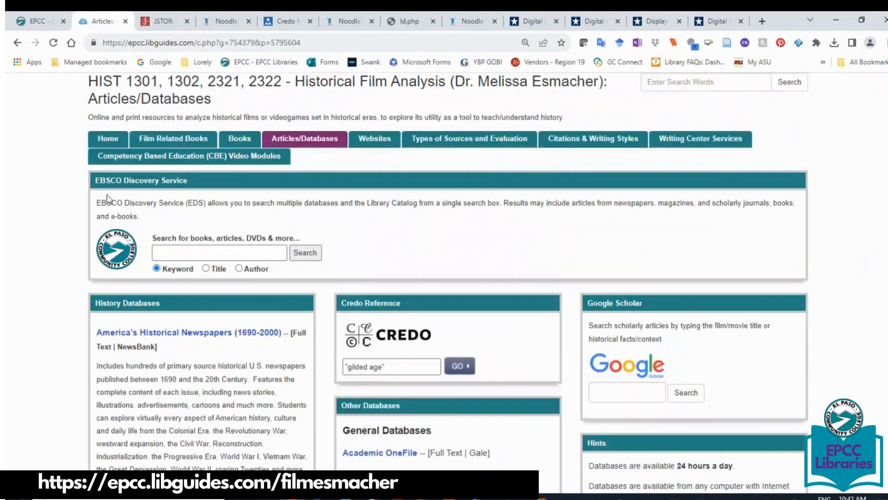
click(191, 252)
text("gi)
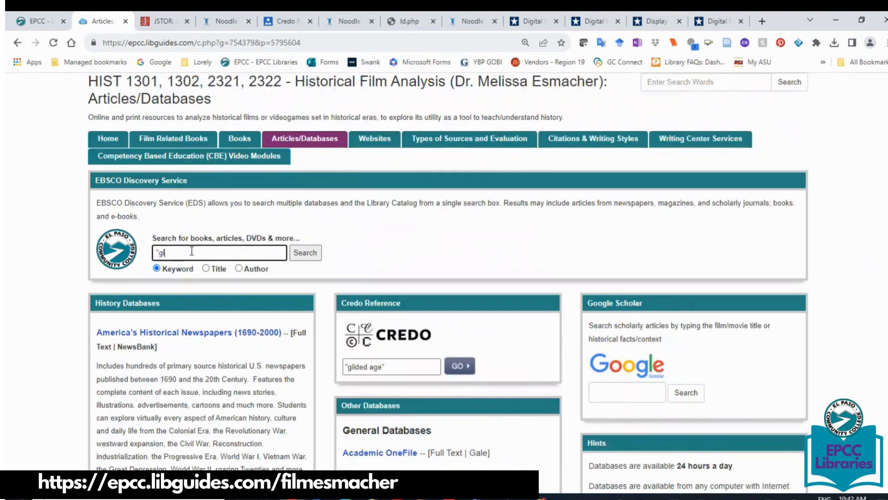
text(lded age")
key(Return)
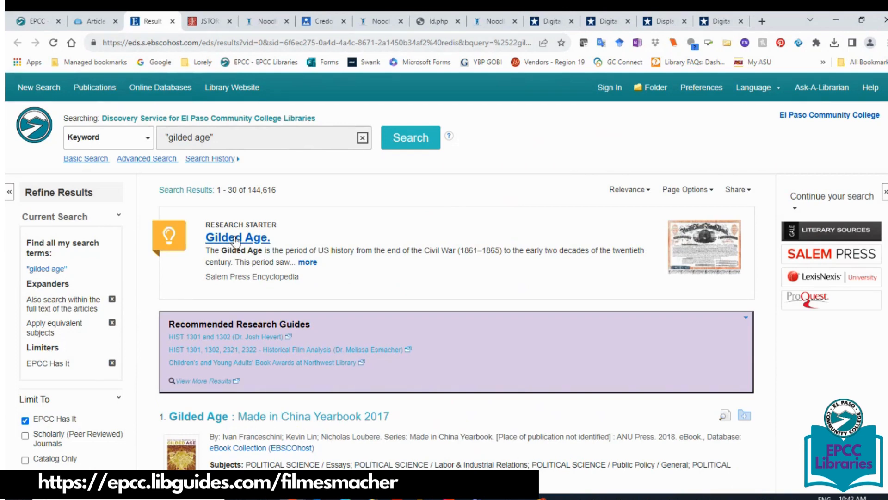
Direct-export the Gilded Age: Made in China Yearbook 2017 record to NoodleTools and import it.
scroll(296, 214, down, 5)
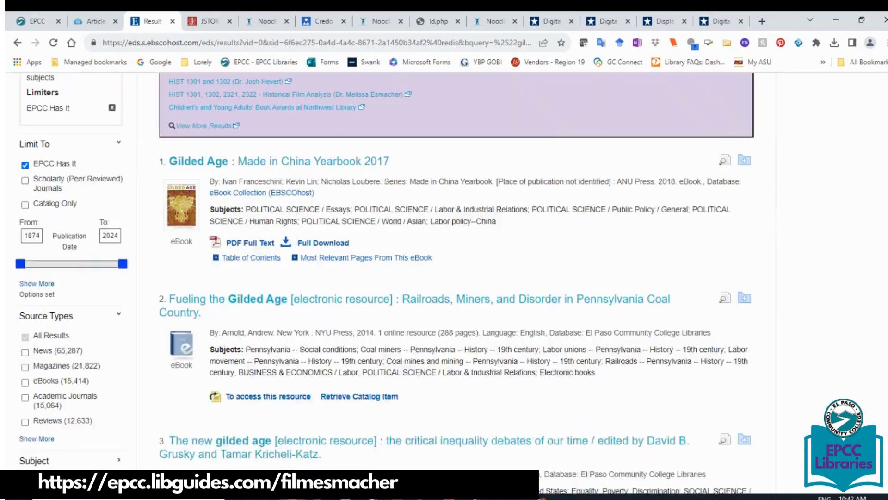
click(249, 163)
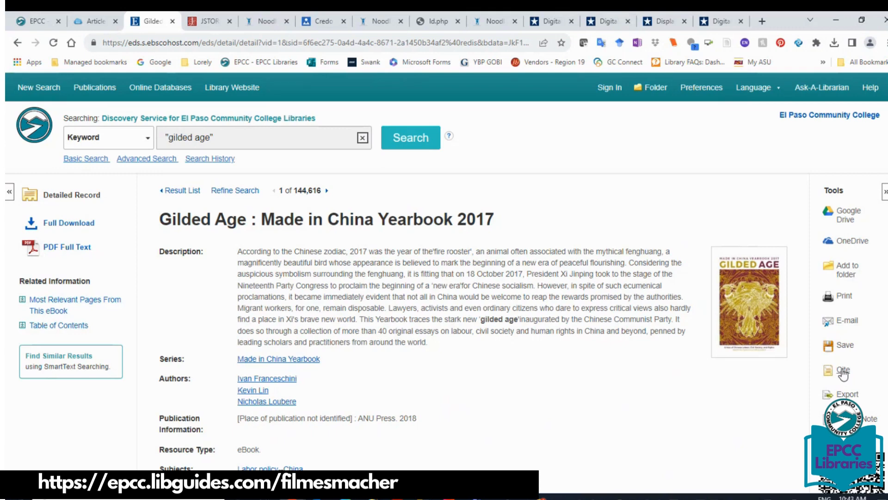
click(846, 394)
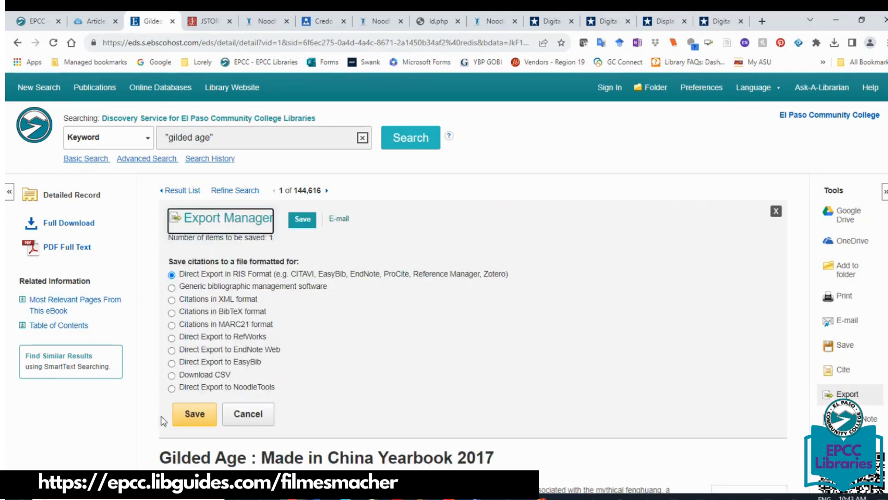
click(171, 388)
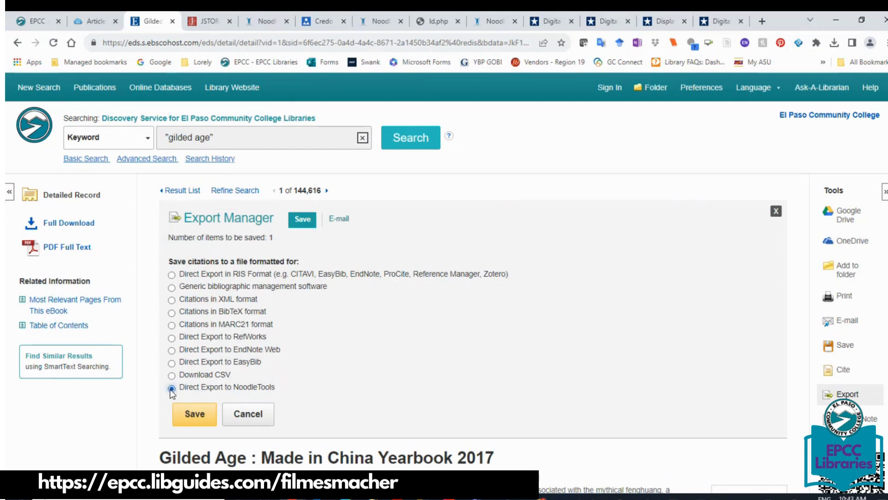
click(195, 426)
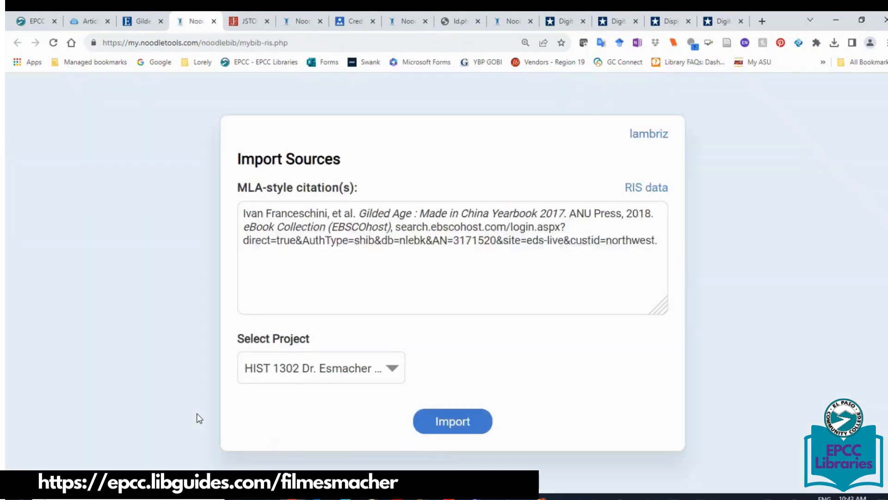
click(426, 430)
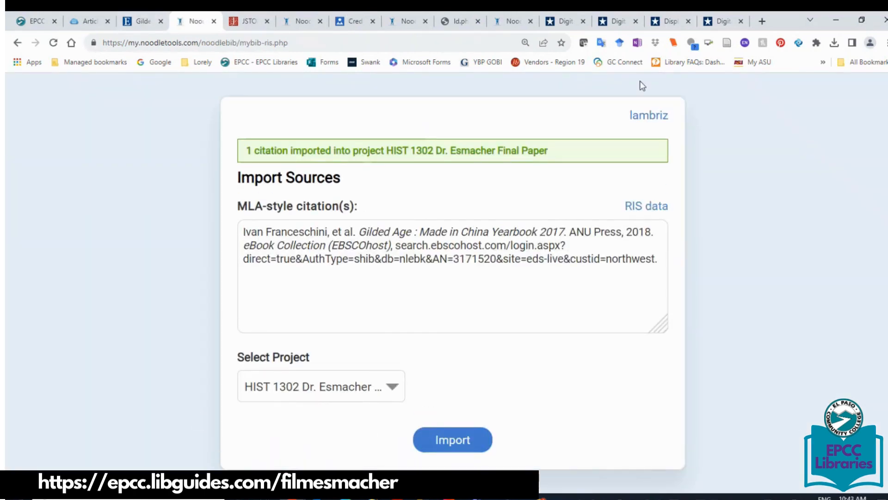
Refresh the NoodleTools Sources list so the new ebook appears.
click(406, 21)
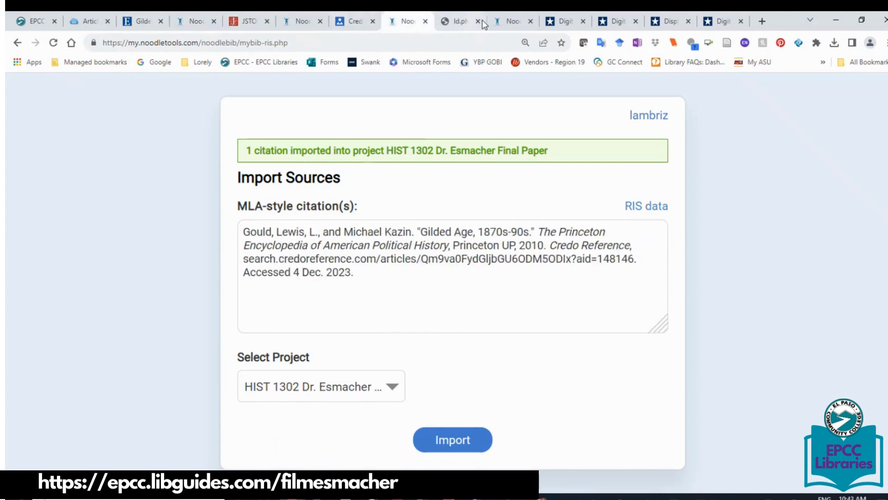
click(525, 21)
click(52, 43)
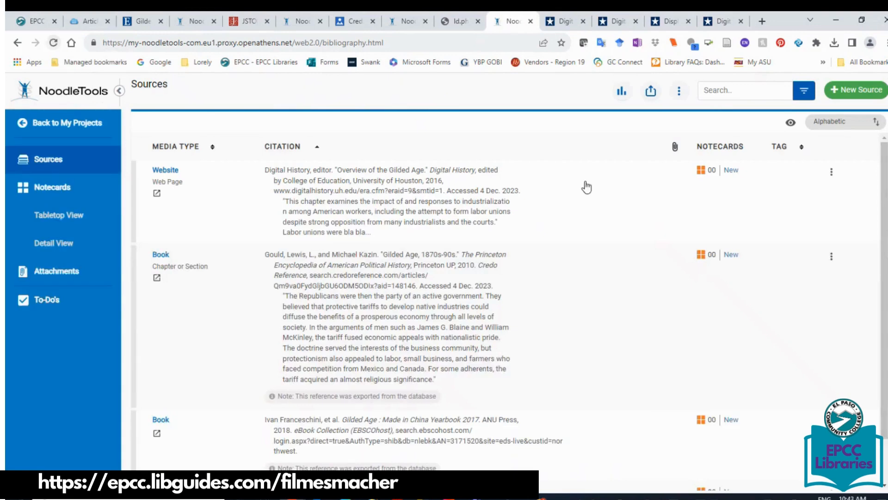
Scroll through the four sources, then open the Print/Export choices from the toolbar.
scroll(885, 222, down, 1)
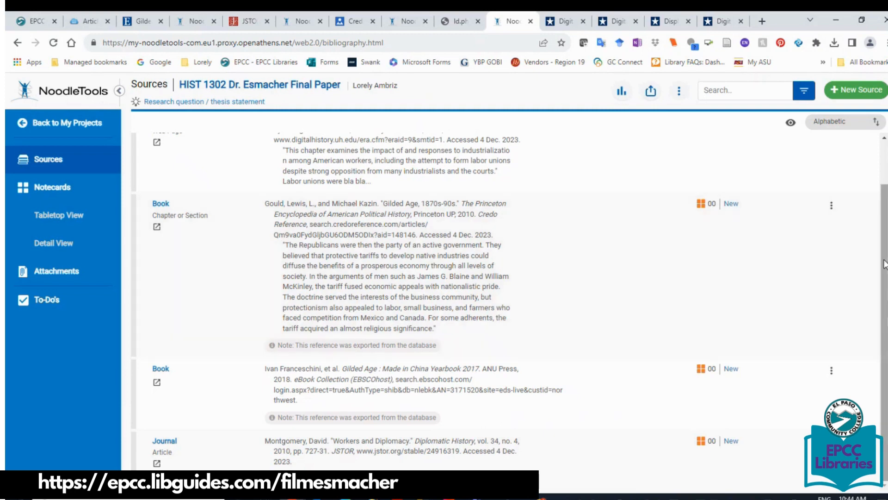
scroll(558, 97, up, 2)
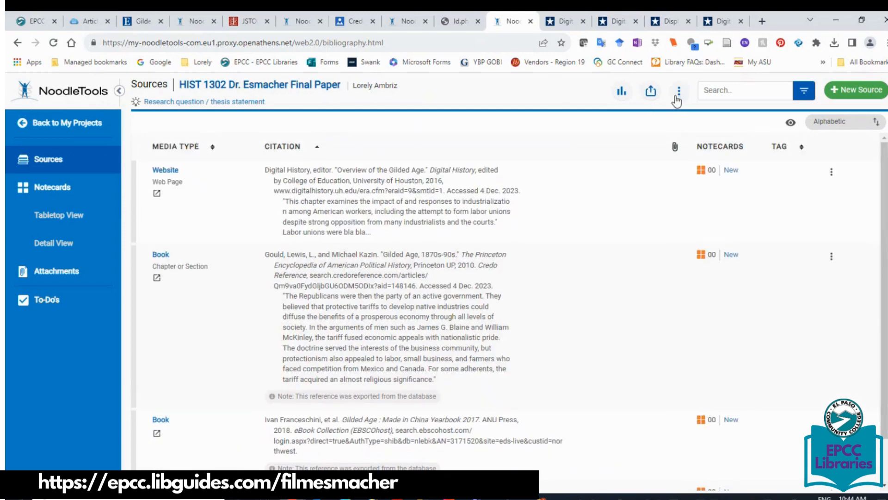
click(652, 93)
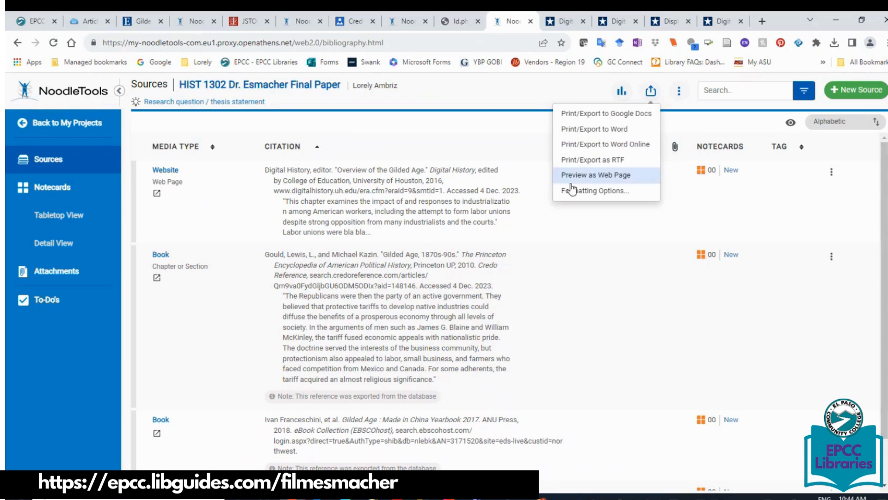
Open the bibliography formatting options and keep Works Cited as the list title.
click(592, 191)
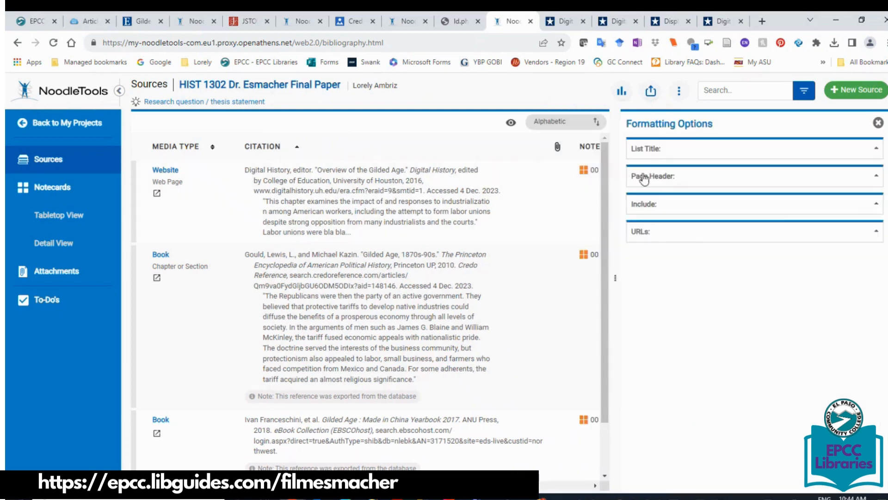
click(651, 150)
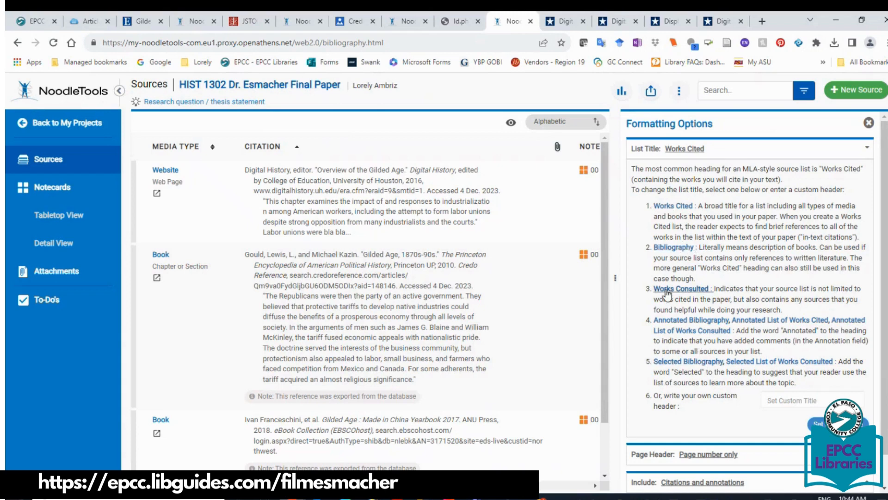
click(662, 206)
click(788, 400)
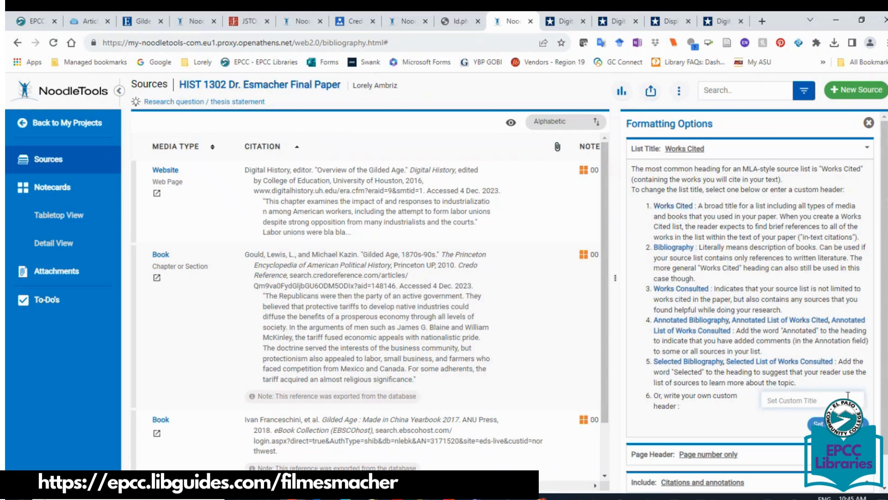
scroll(776, 447, down, 1)
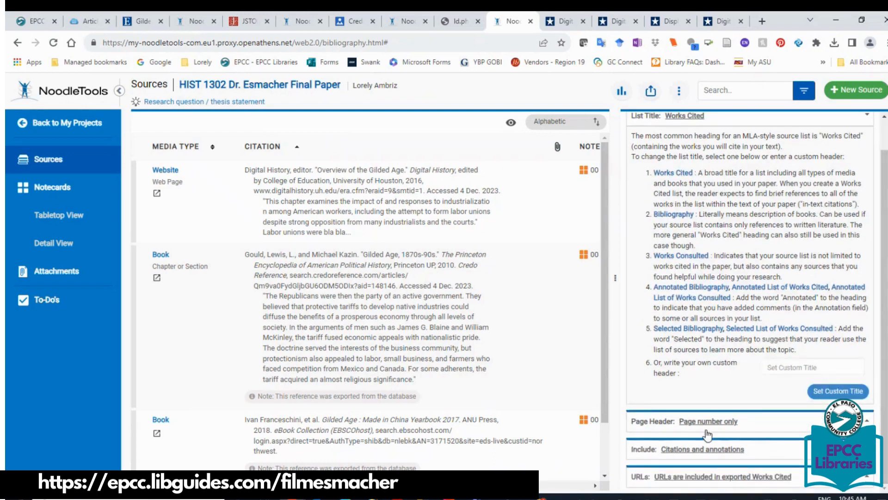
Set the page header to the student's last name and include citations only, no annotations.
click(692, 421)
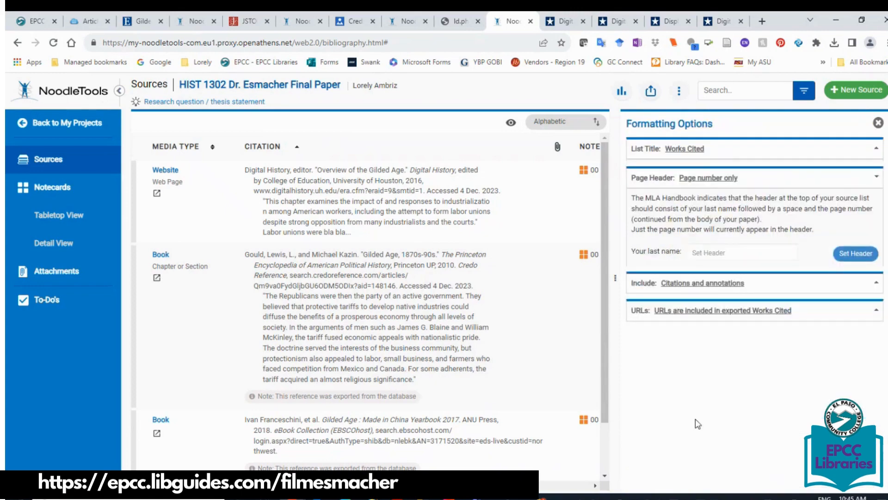
click(693, 251)
text(AMBRIZ)
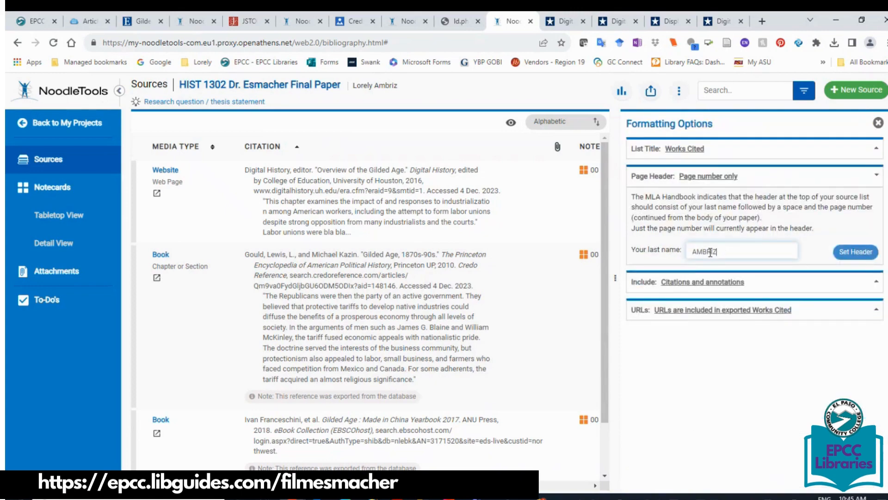
click(854, 258)
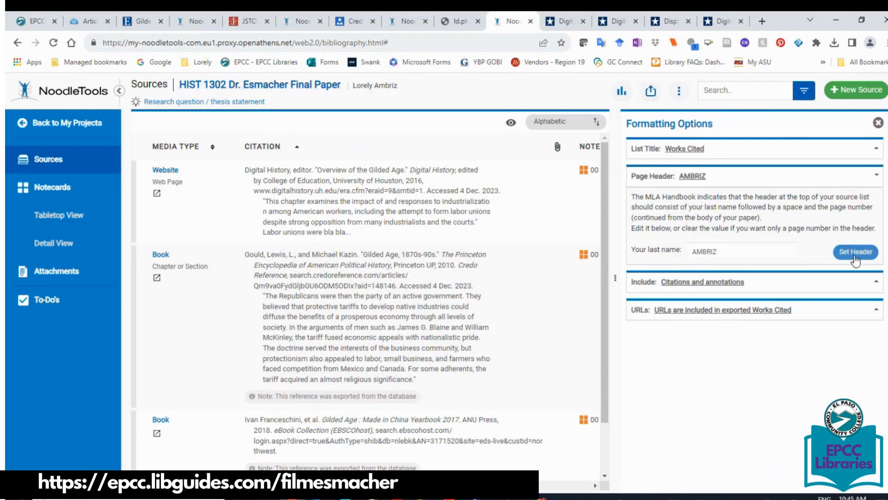
click(713, 291)
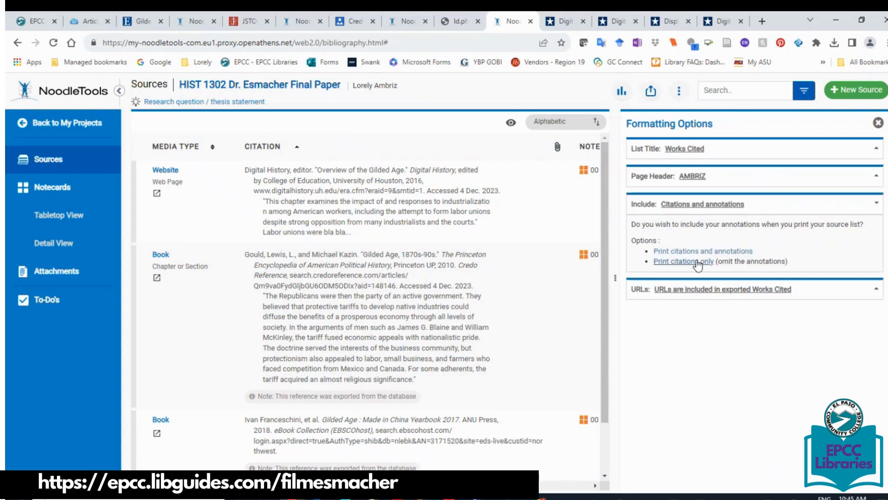
click(698, 262)
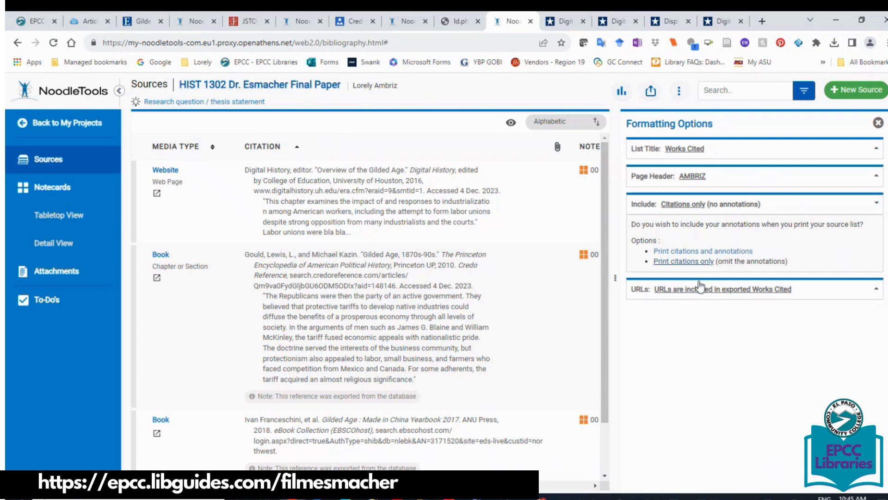
click(653, 91)
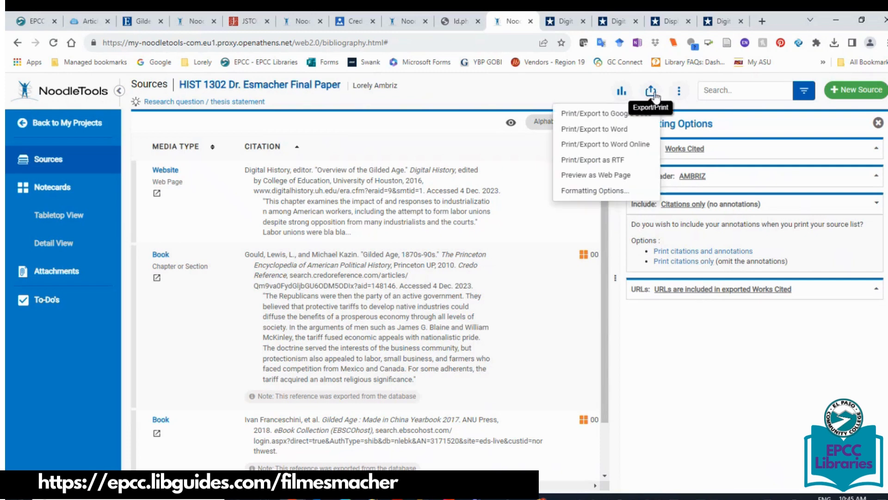
click(629, 146)
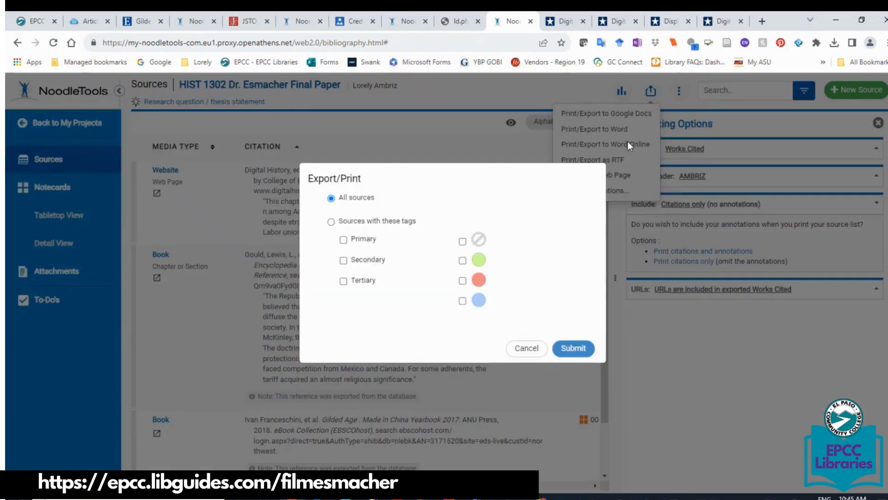
click(573, 349)
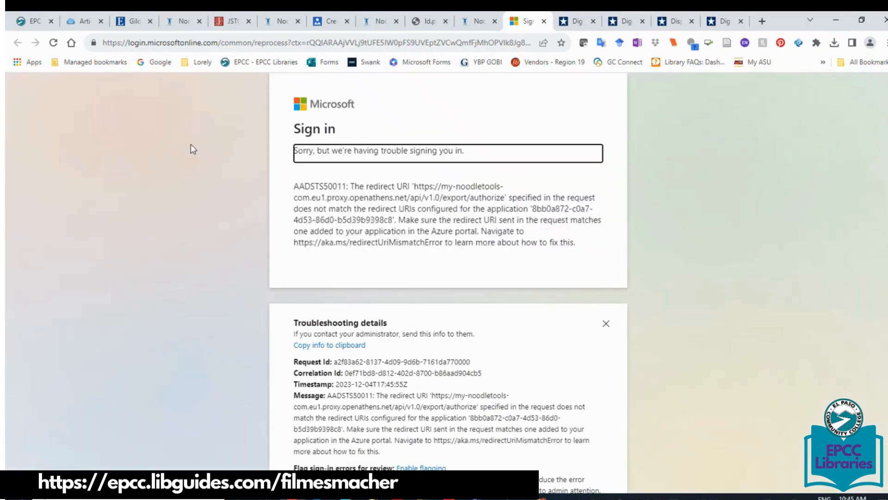
click(53, 43)
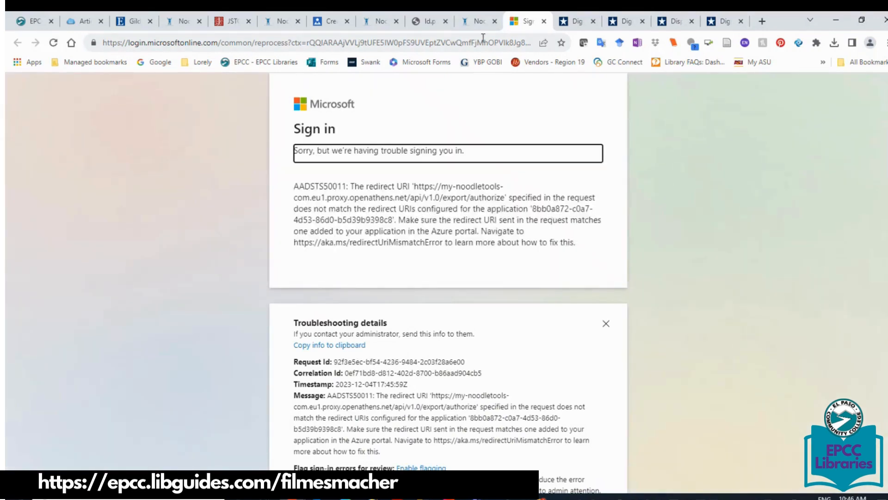
click(476, 20)
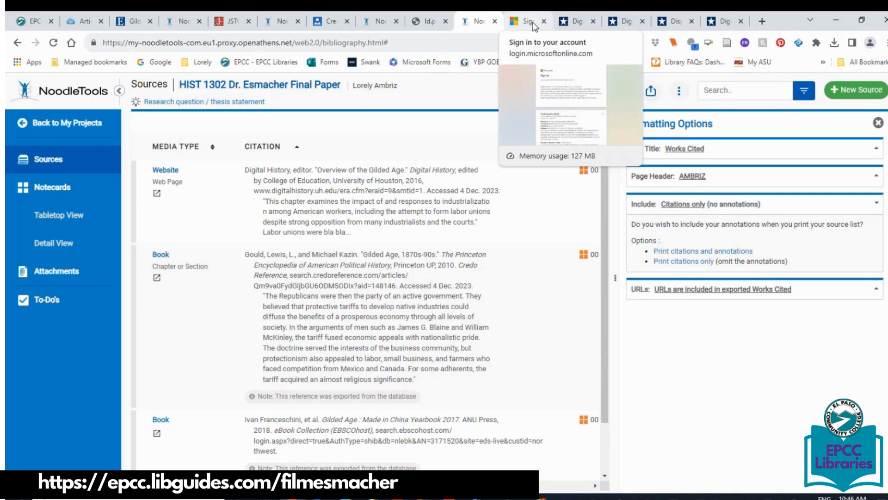
click(532, 22)
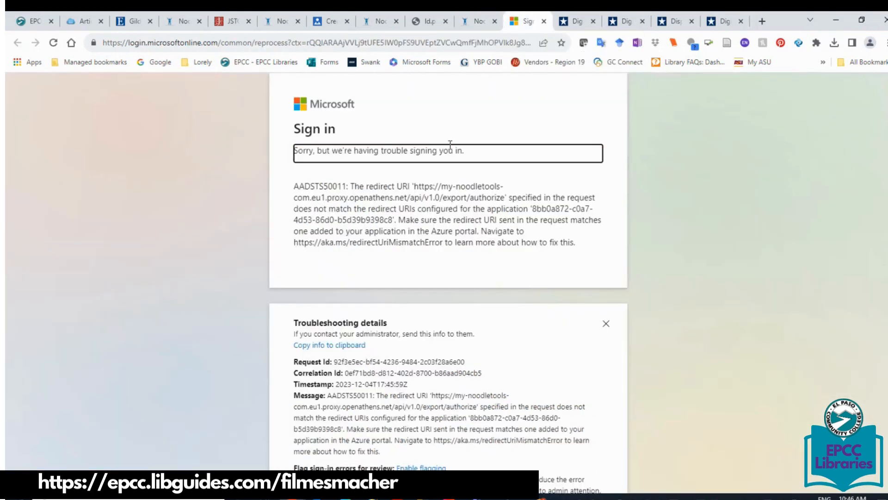
click(544, 21)
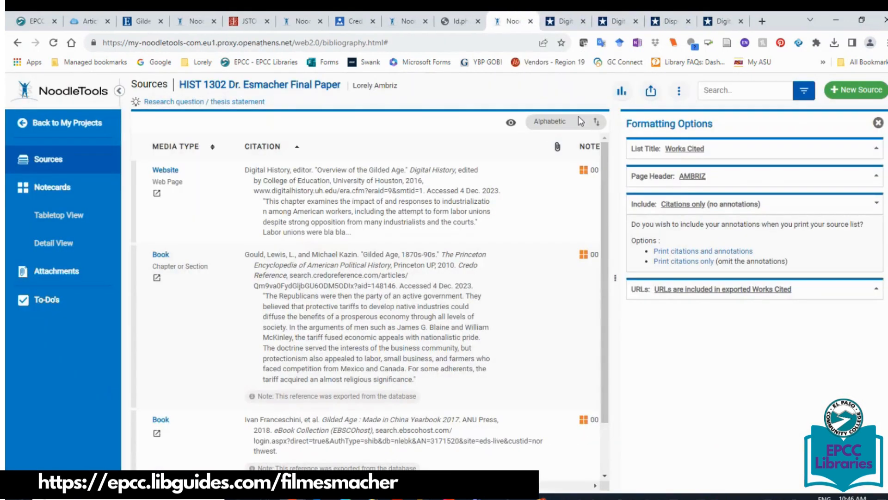
click(652, 91)
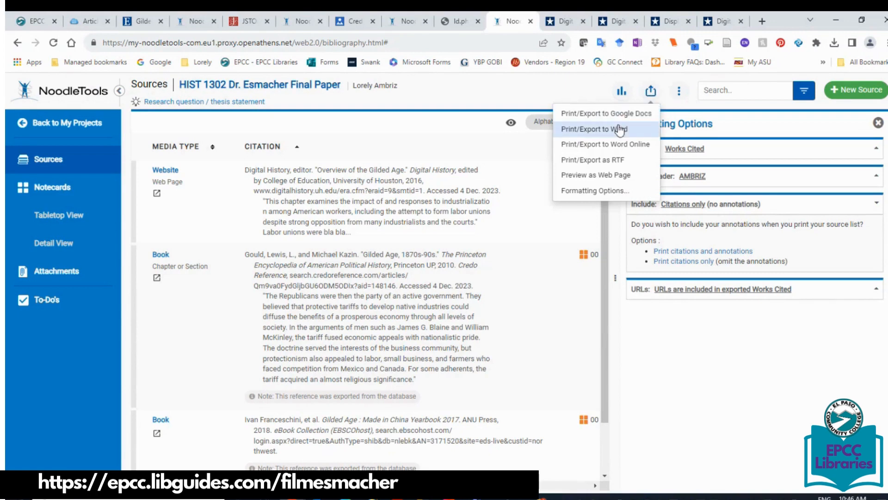
click(616, 144)
click(567, 346)
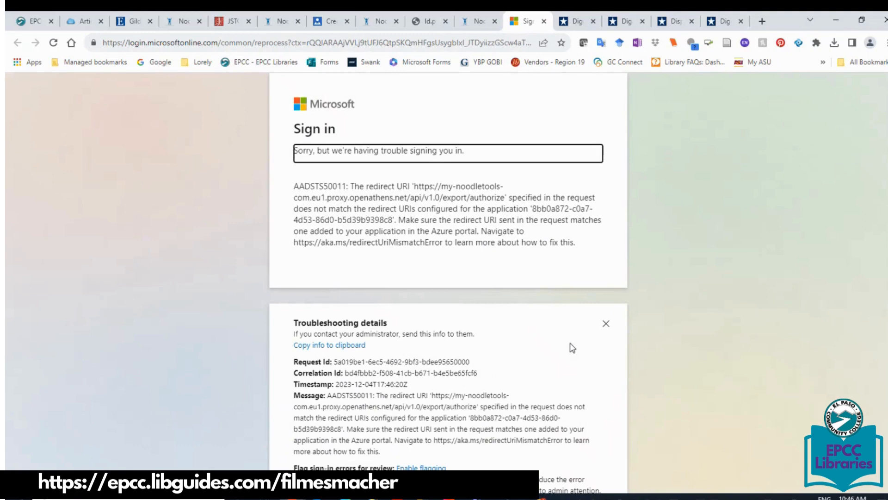
scroll(868, 303, down, 1)
scroll(447, 273, up, 1)
click(544, 22)
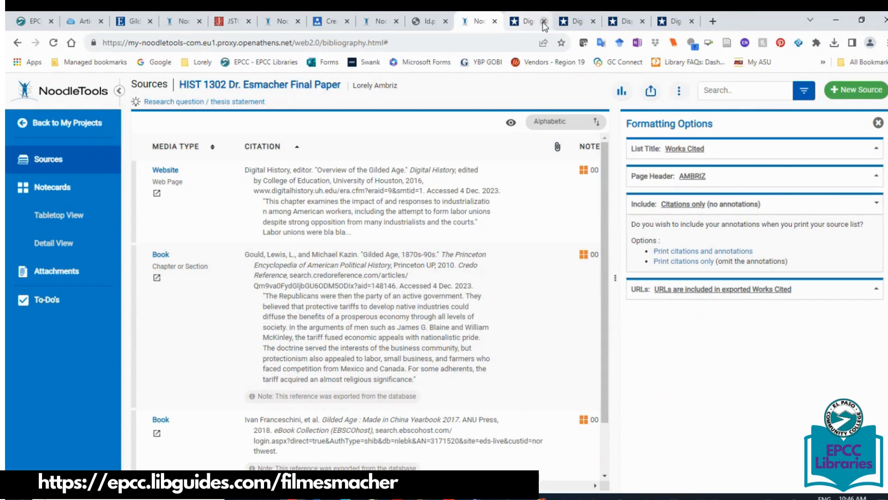
Export the Works Cited to Word, save the .docx, and open it from Chrome's downloads.
click(651, 90)
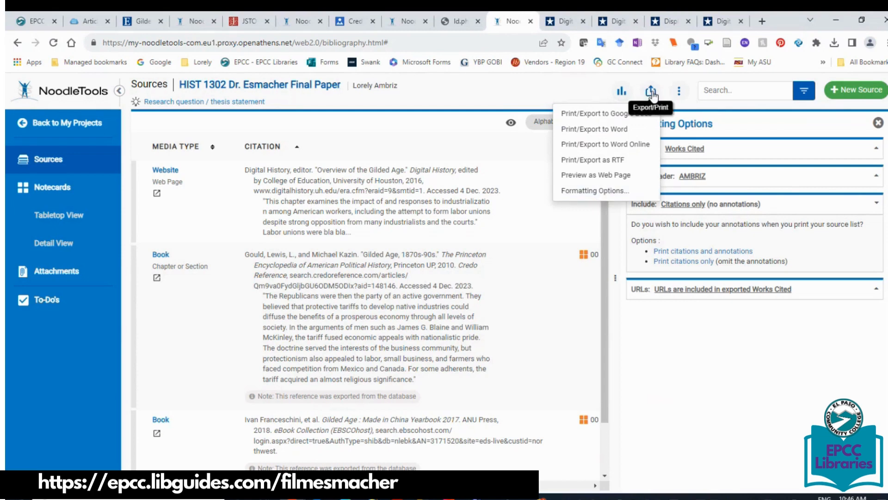
click(600, 130)
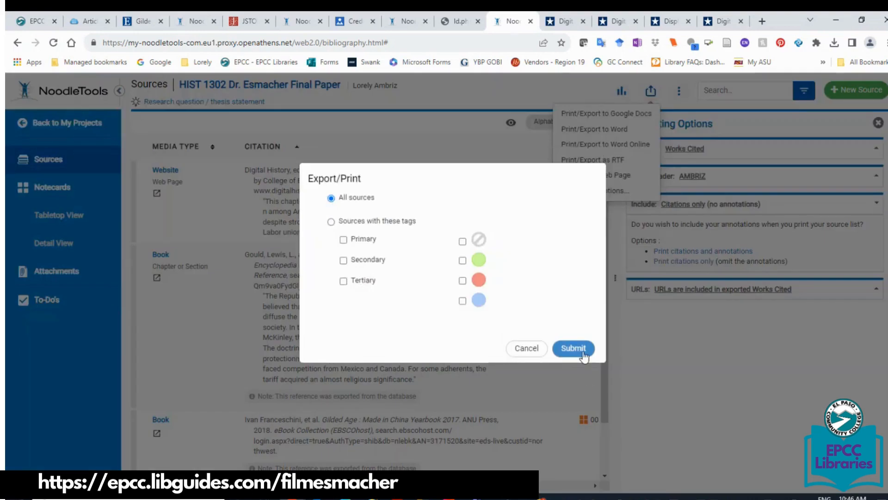
click(573, 348)
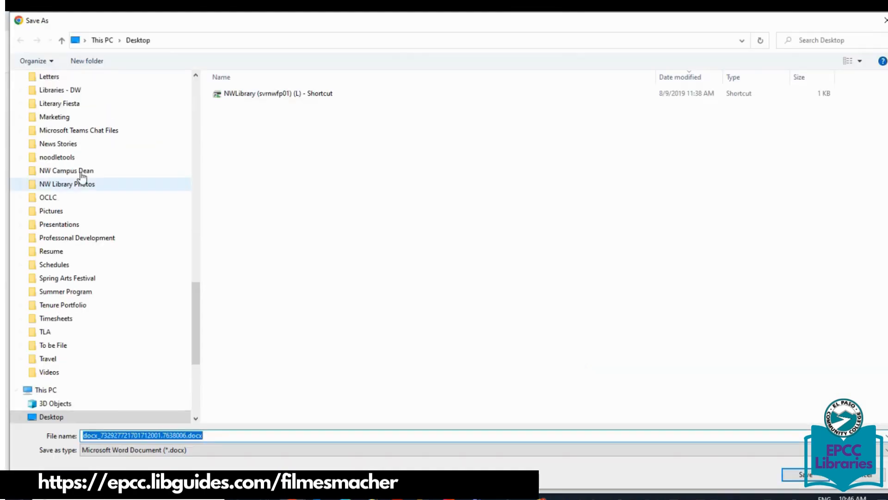
click(791, 473)
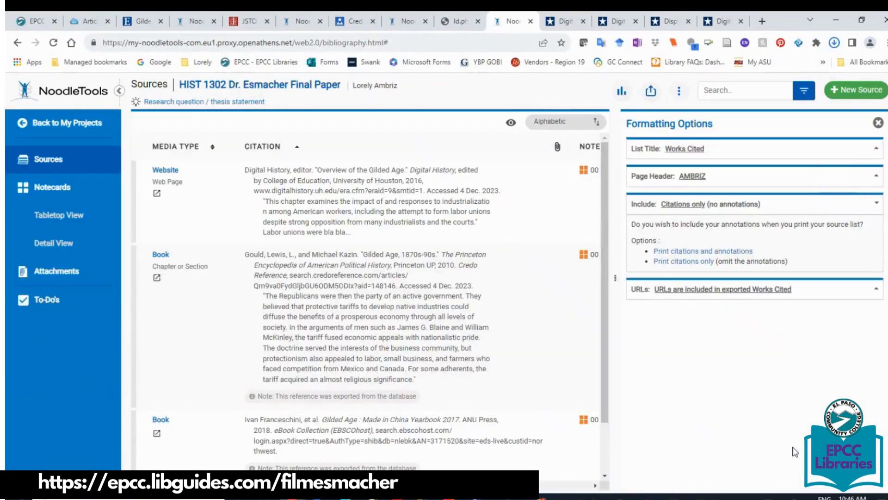
click(834, 43)
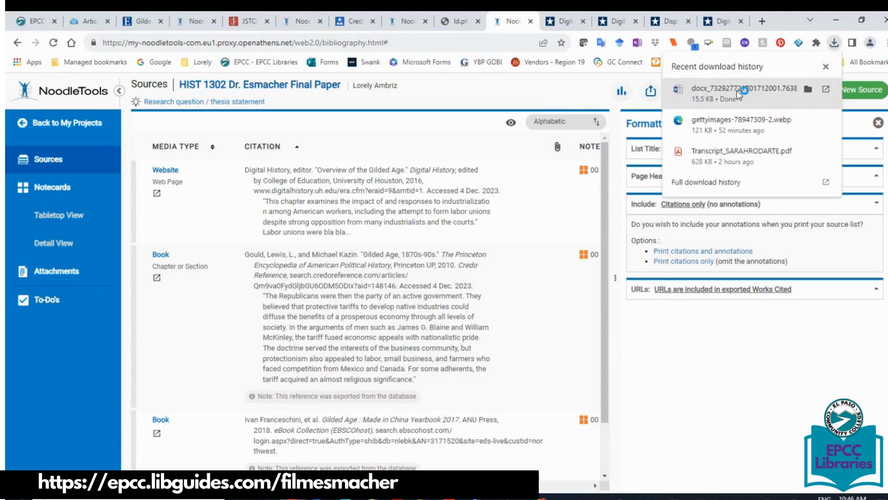
click(736, 90)
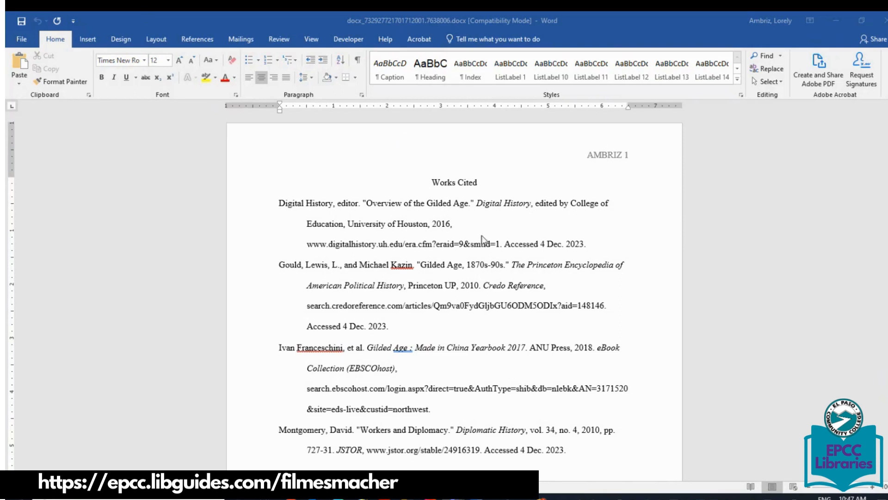
Make the Digital History, Credo Reference and JSTOR URLs live hyperlinks, keeping their trailing periods.
click(499, 244)
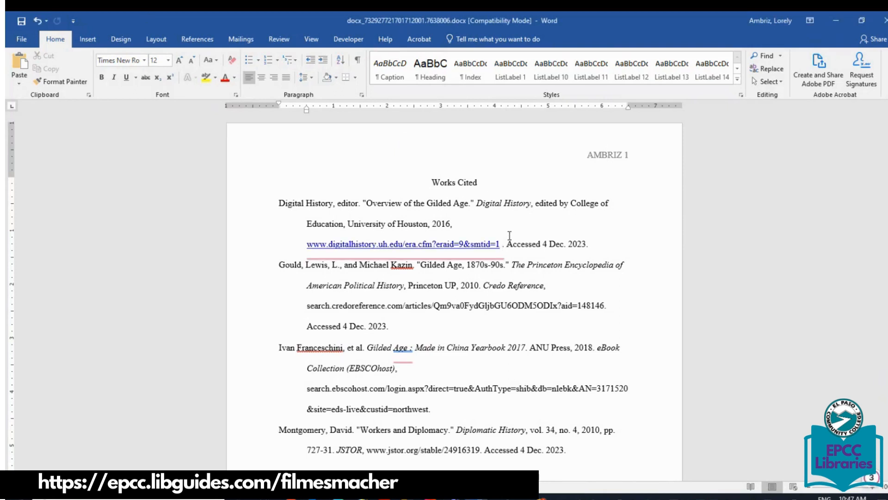
key(Delete)
key(BackSpace)
text(.)
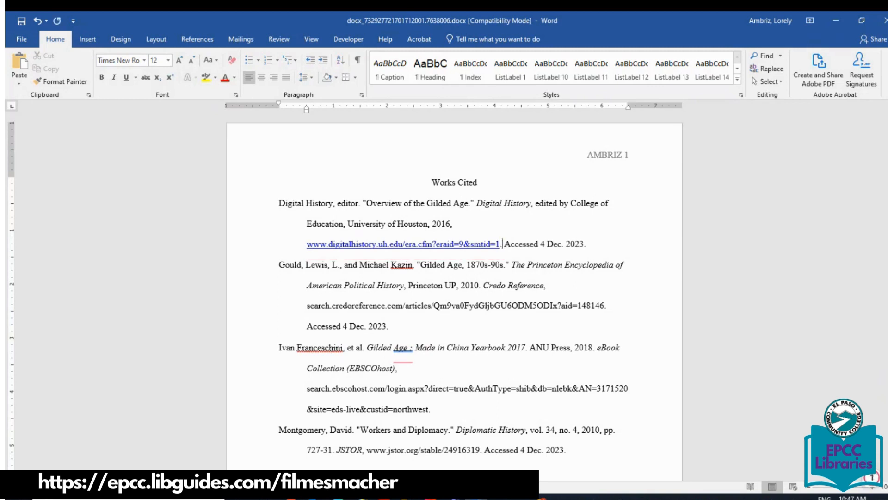
click(606, 306)
key(BackSpace)
text(.)
click(481, 449)
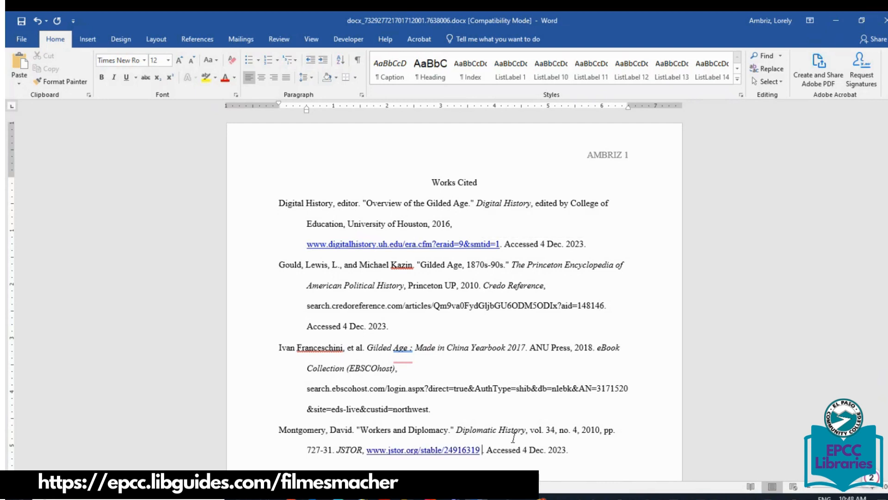
key(BackSpace)
key(BackSpace)
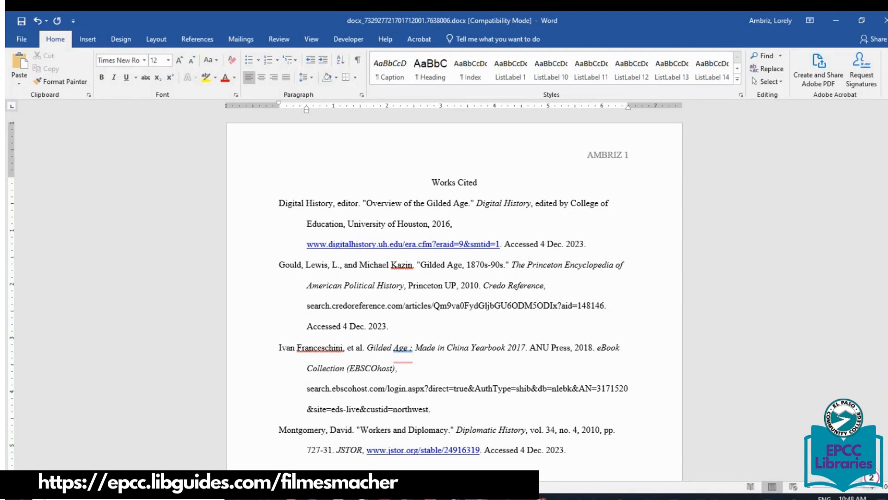